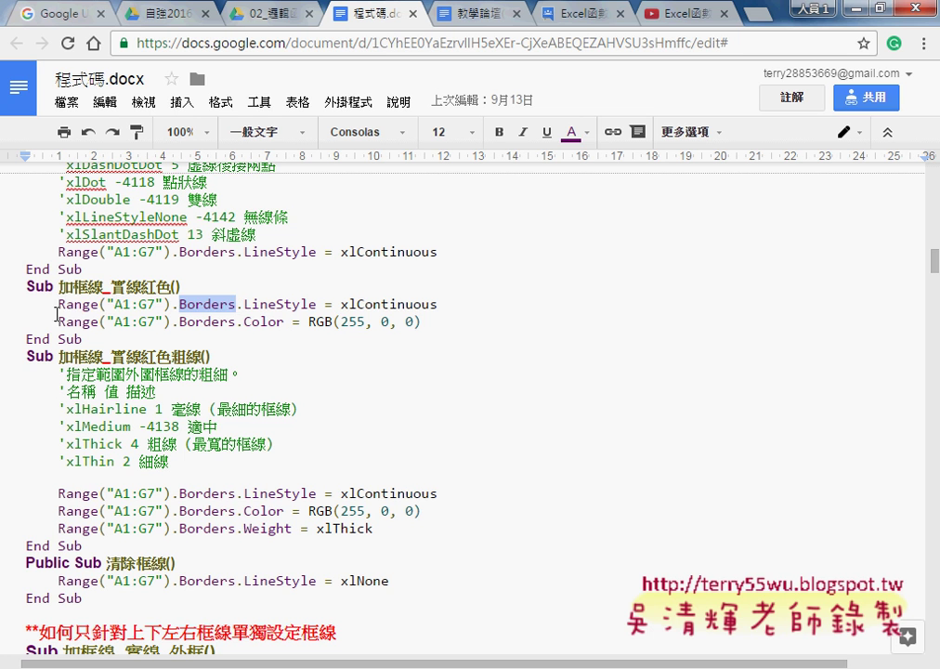
# - Set aside the Google Docs macro notes to show the Excel workbook 02邏輯函數.xlsm
pyautogui.moveTo(57, 304); pyautogui.dragTo(173, 305)
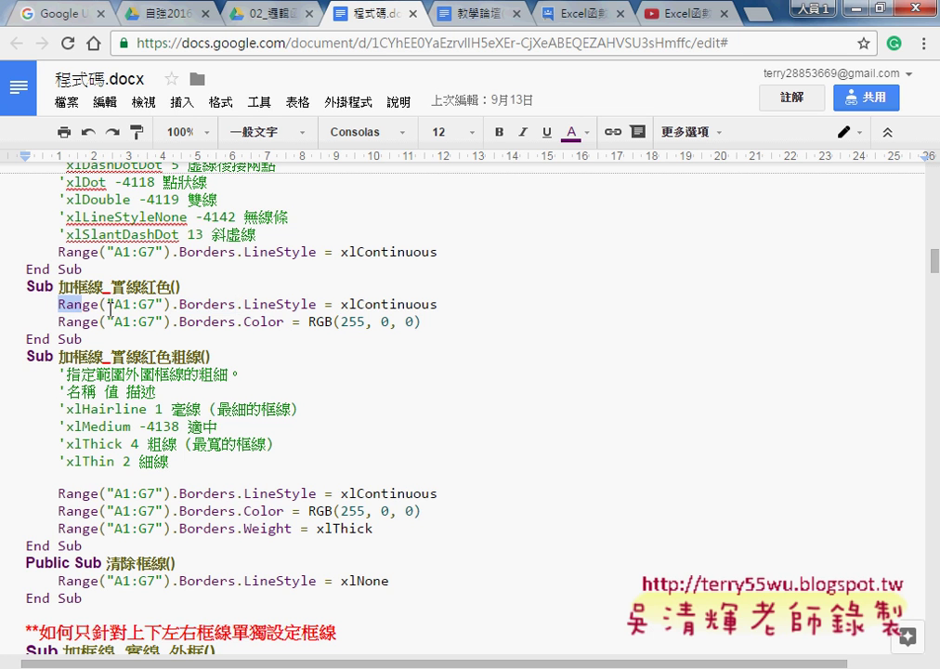
pyautogui.click(172, 306)
pyautogui.click(855, 11)
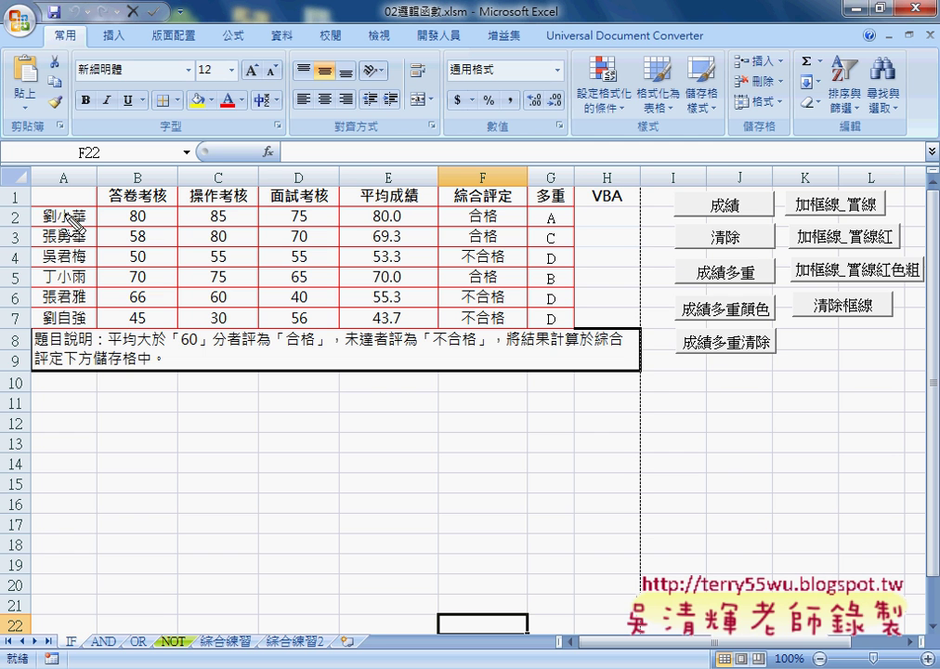
pyautogui.moveTo(51, 210); pyautogui.dragTo(560, 212)
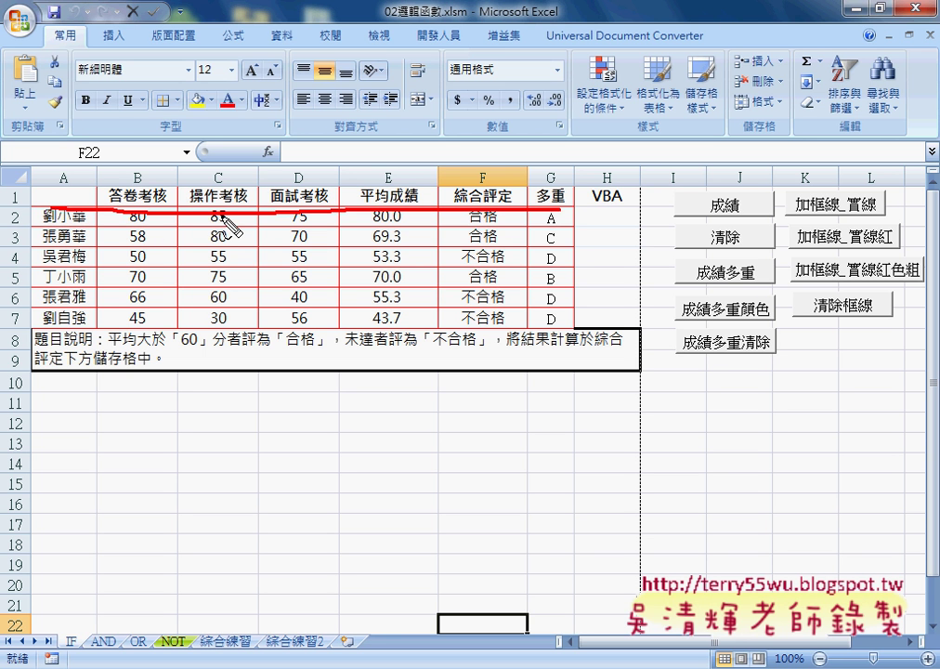
pyautogui.moveTo(95, 170); pyautogui.dragTo(96, 330)
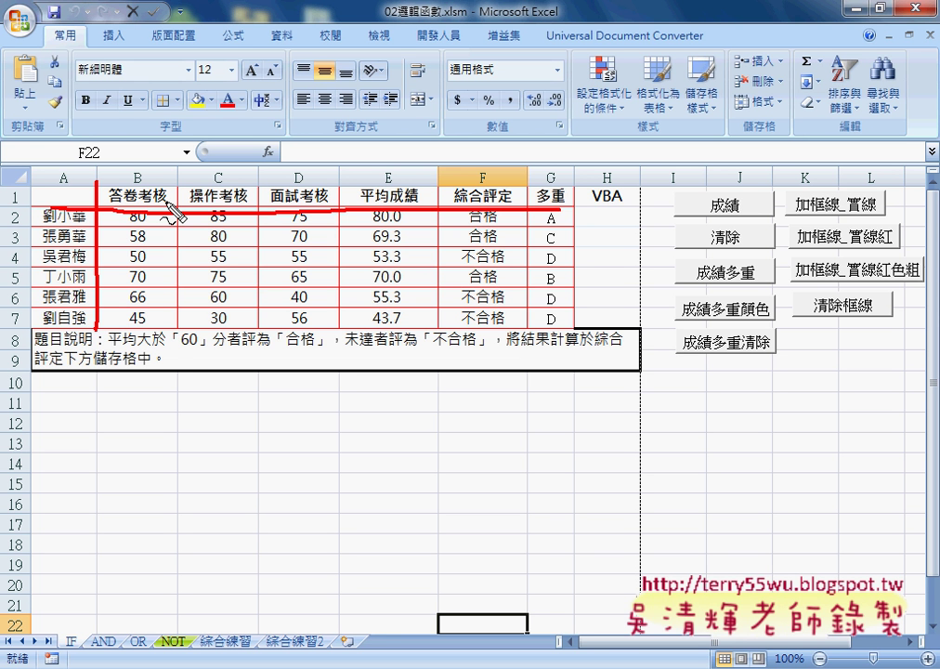
pyautogui.press('Escape')
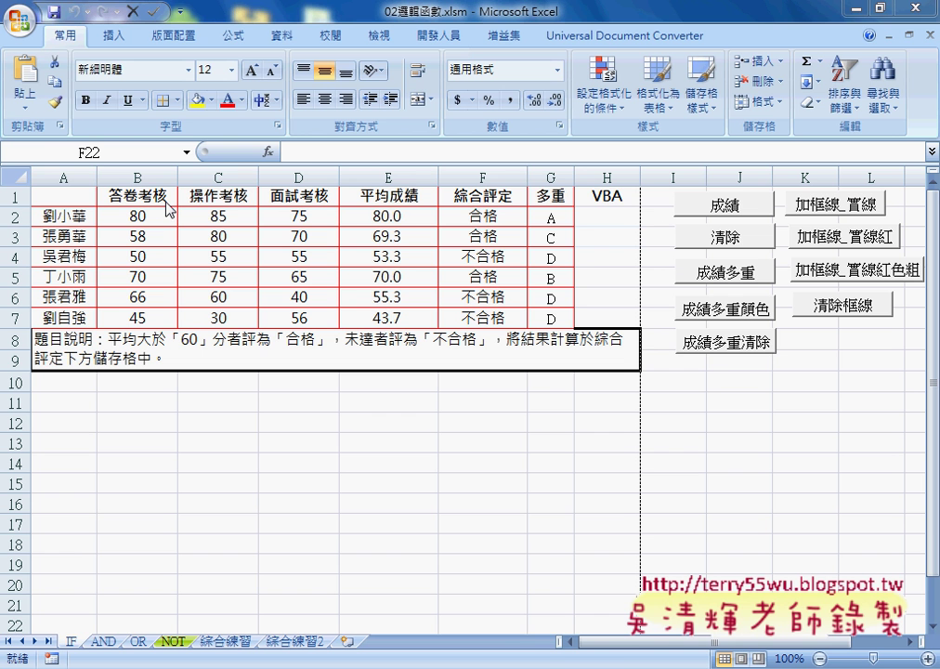
pyautogui.moveTo(51, 216); pyautogui.dragTo(537, 219)
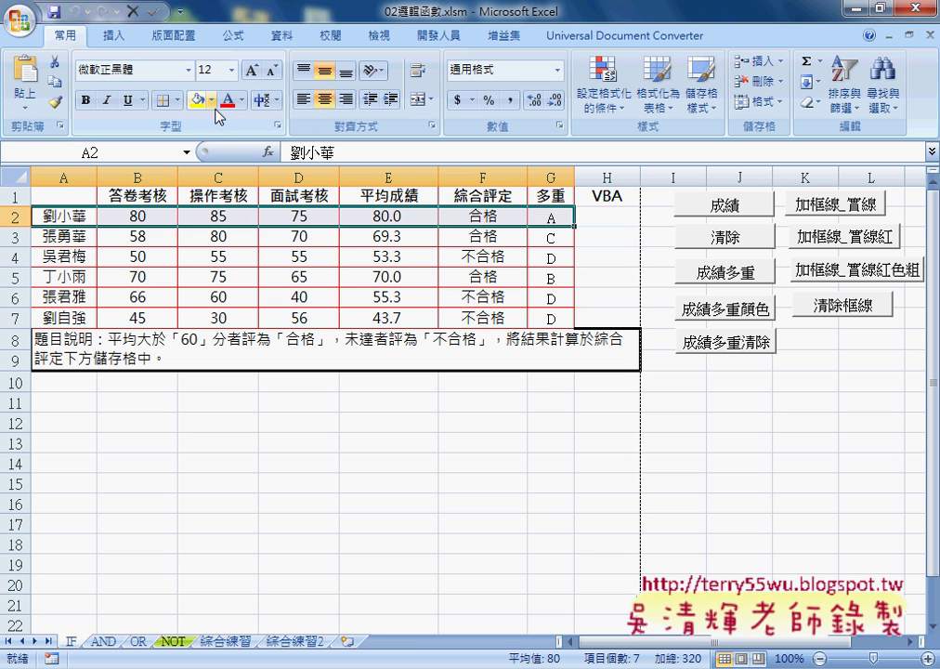
# - Give A2:G2 a double-line top border through the More Borders settings
pyautogui.click(176, 100)
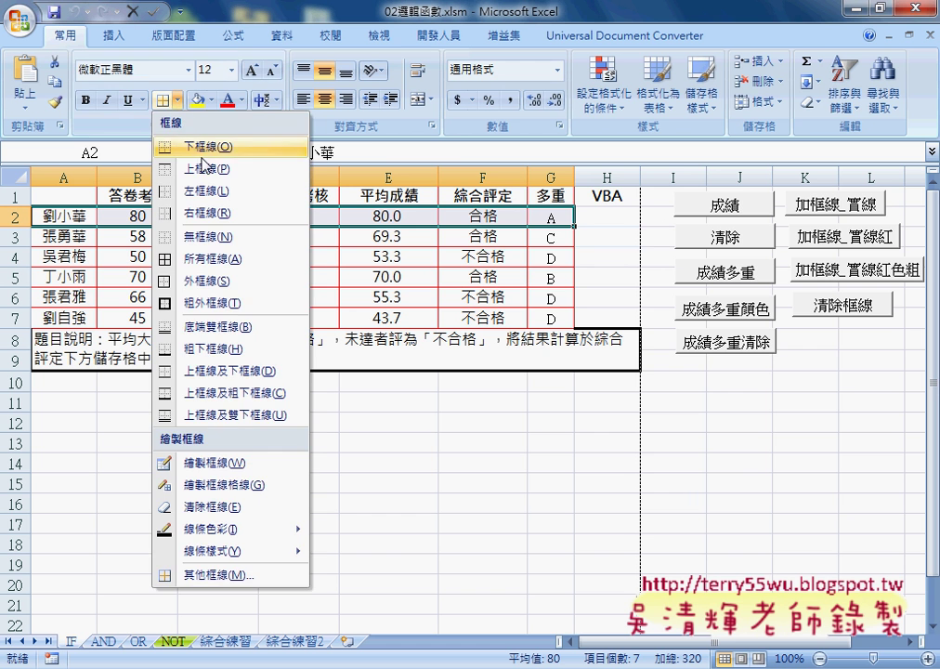
pyautogui.click(258, 576)
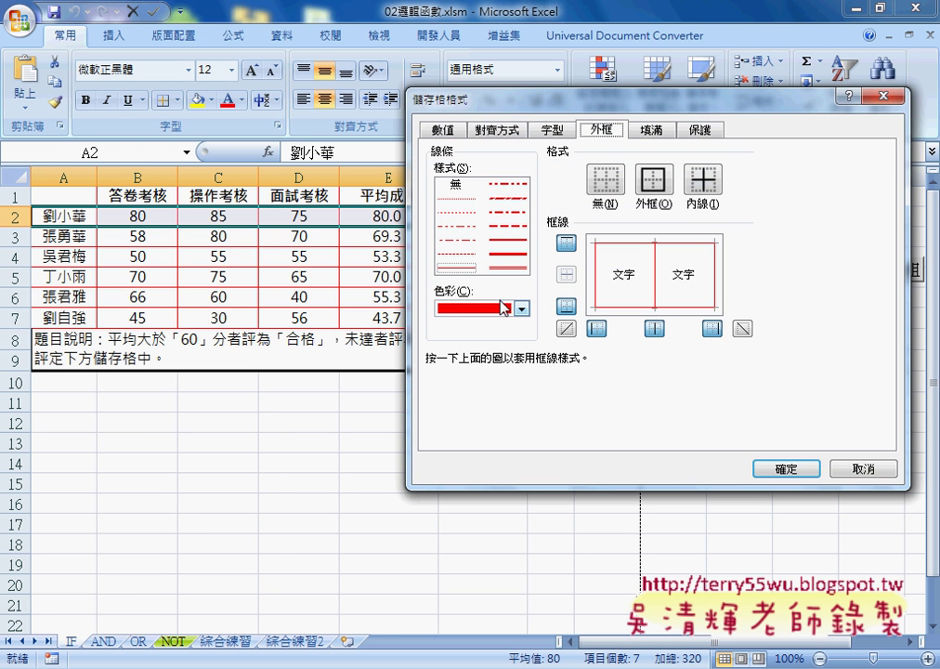
pyautogui.click(511, 267)
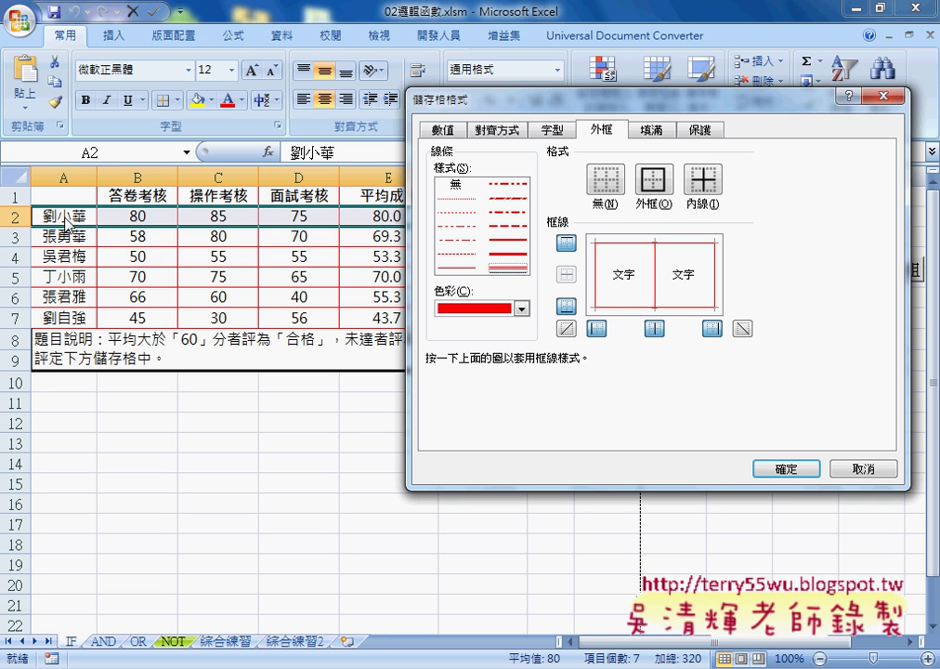
pyautogui.click(632, 245)
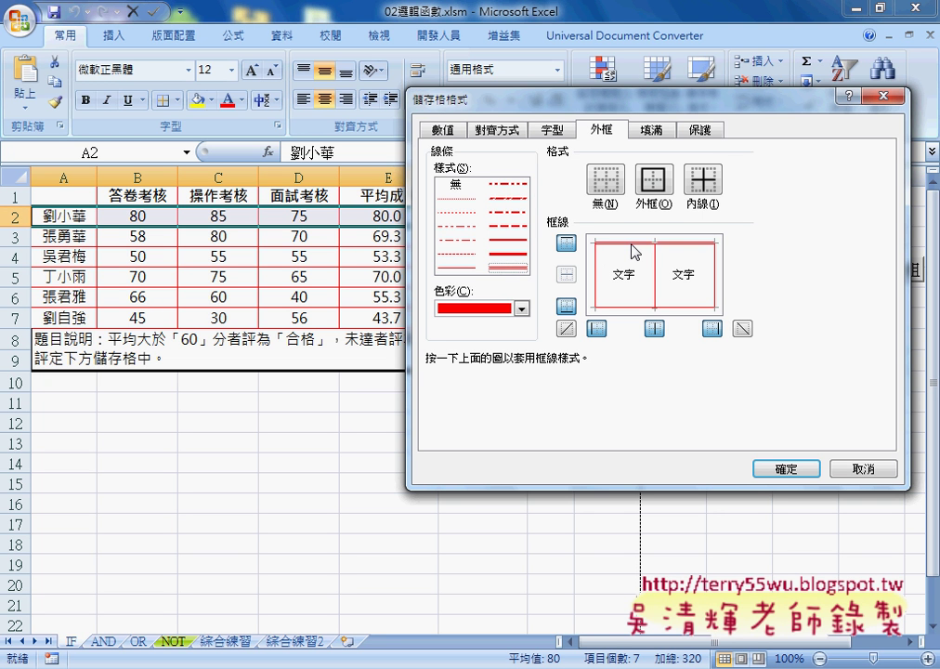
pyautogui.click(787, 469)
pyautogui.click(449, 460)
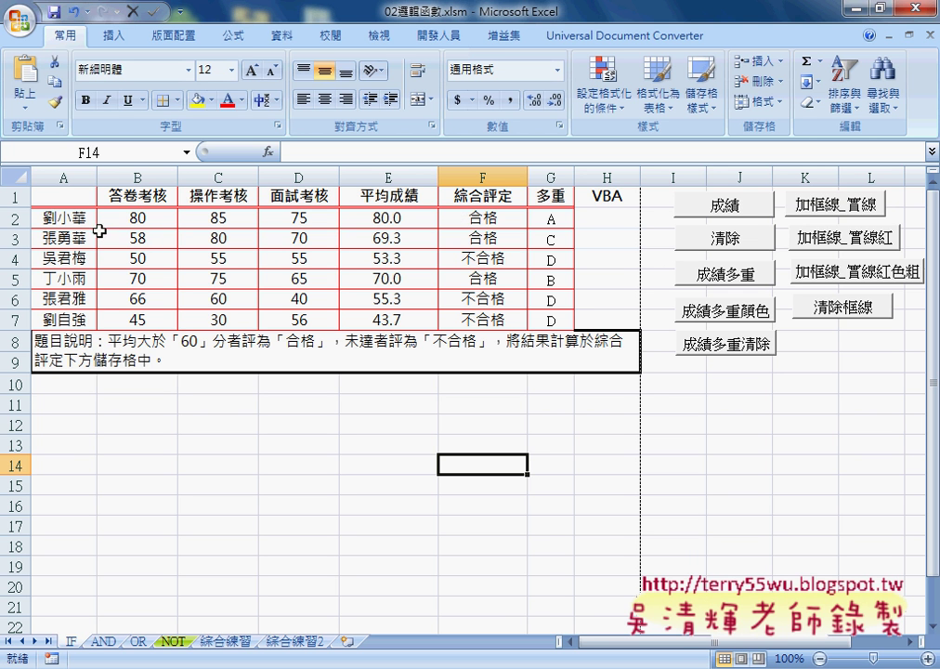
# - Select A1:A7 and give it a double-line right border through More Borders
pyautogui.moveTo(63, 196); pyautogui.dragTo(63, 319)
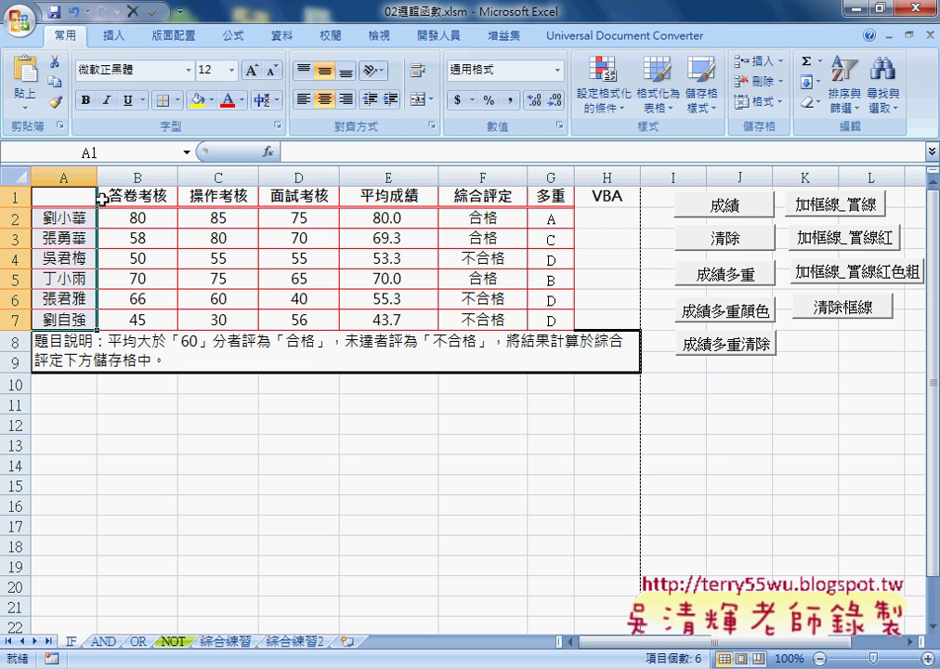
pyautogui.click(176, 101)
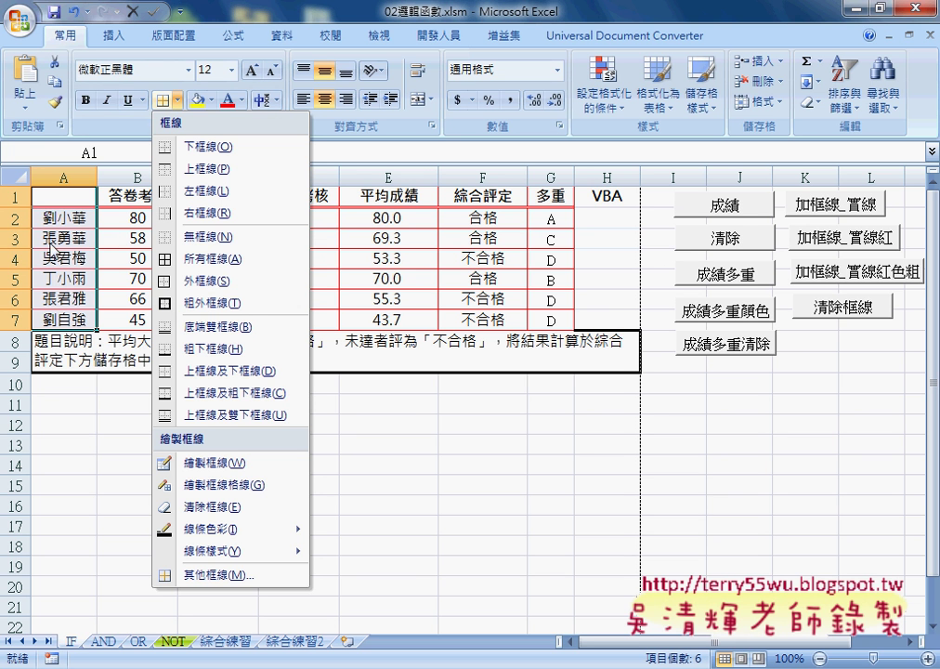
pyautogui.click(231, 576)
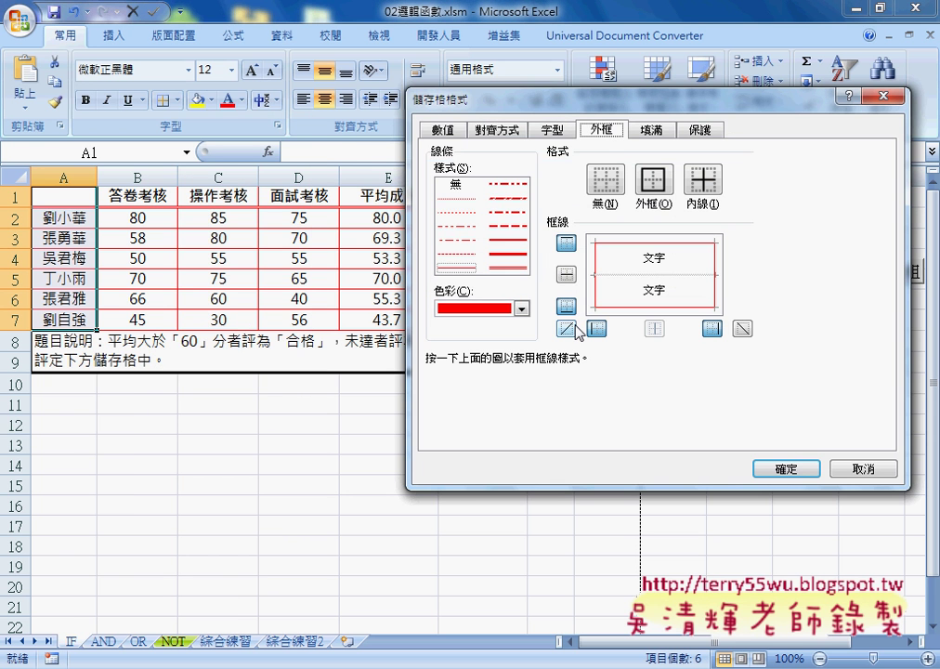
pyautogui.click(510, 267)
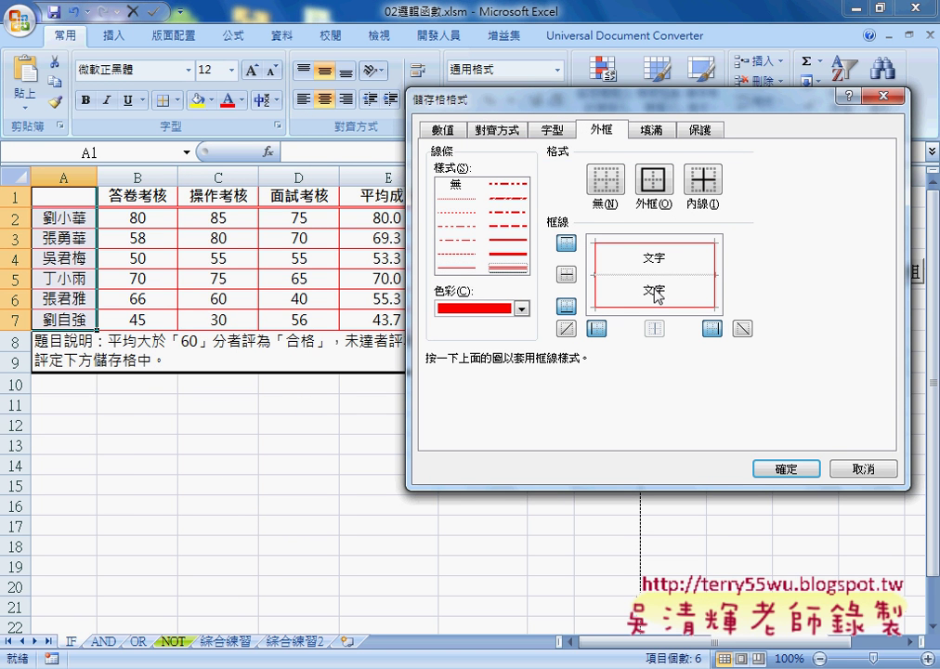
pyautogui.click(716, 269)
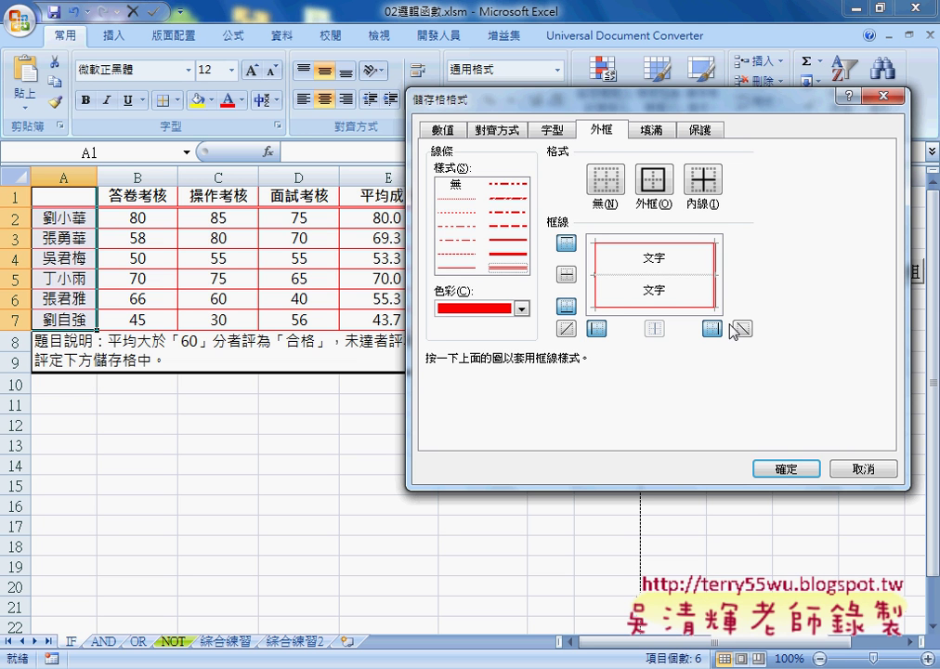
pyautogui.click(785, 470)
pyautogui.click(412, 448)
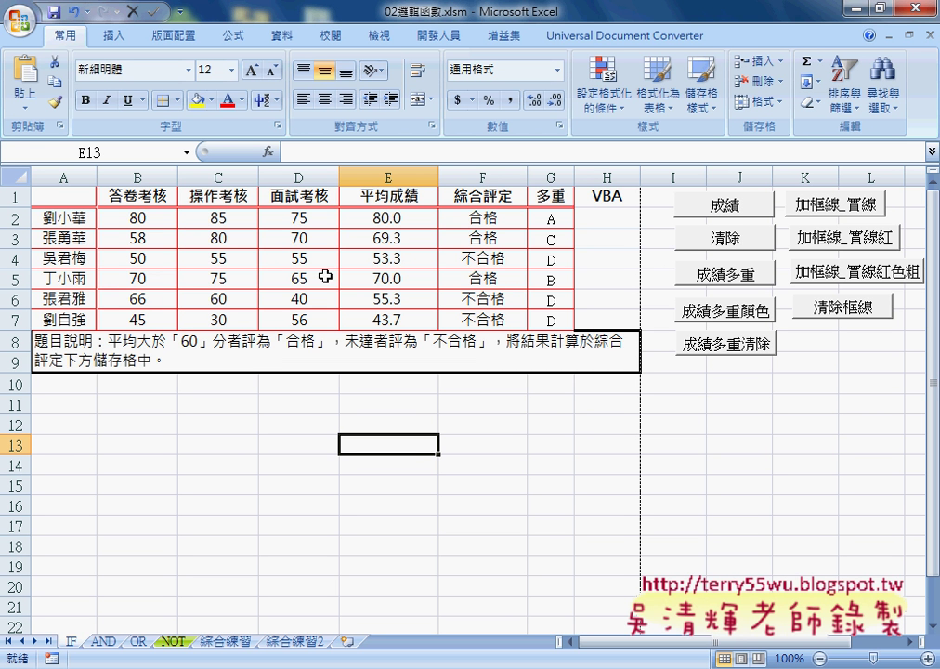
pyautogui.moveTo(74, 195); pyautogui.dragTo(75, 319)
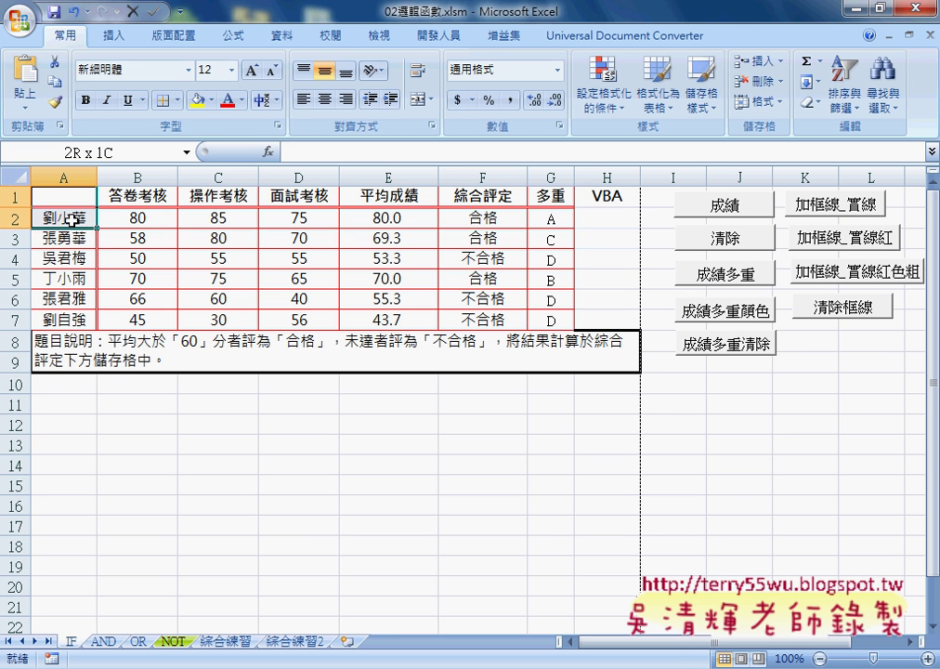
pyautogui.click(177, 100)
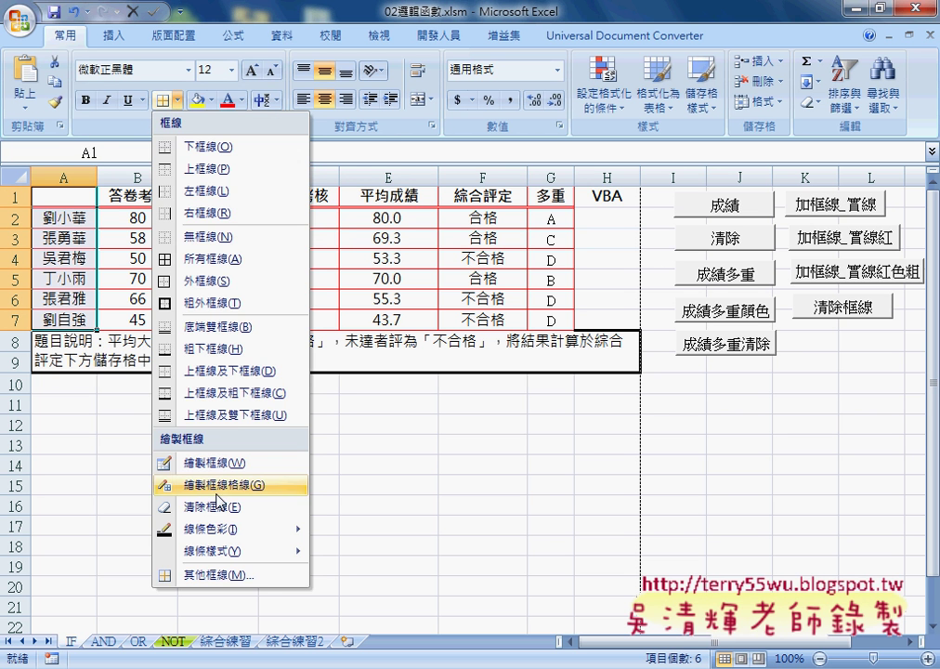
pyautogui.click(249, 574)
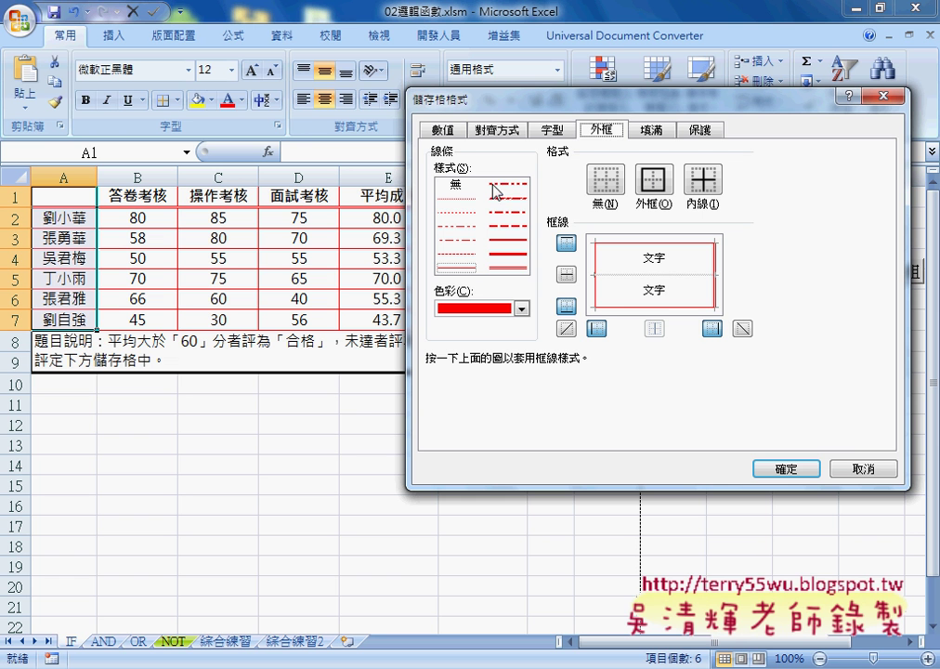
pyautogui.click(506, 267)
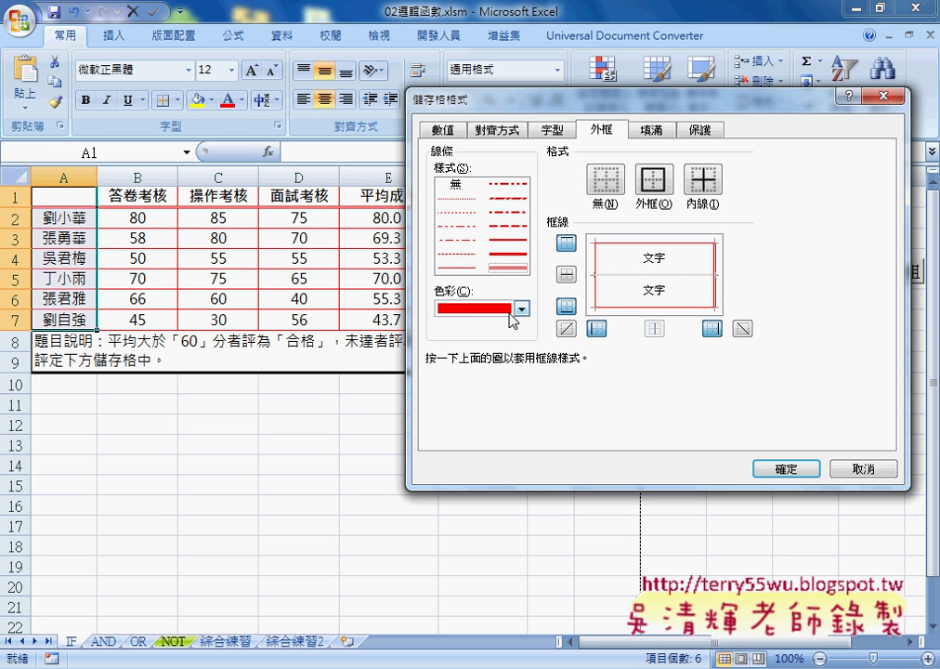
pyautogui.click(713, 328)
pyautogui.moveTo(587, 100); pyautogui.dragTo(464, 121)
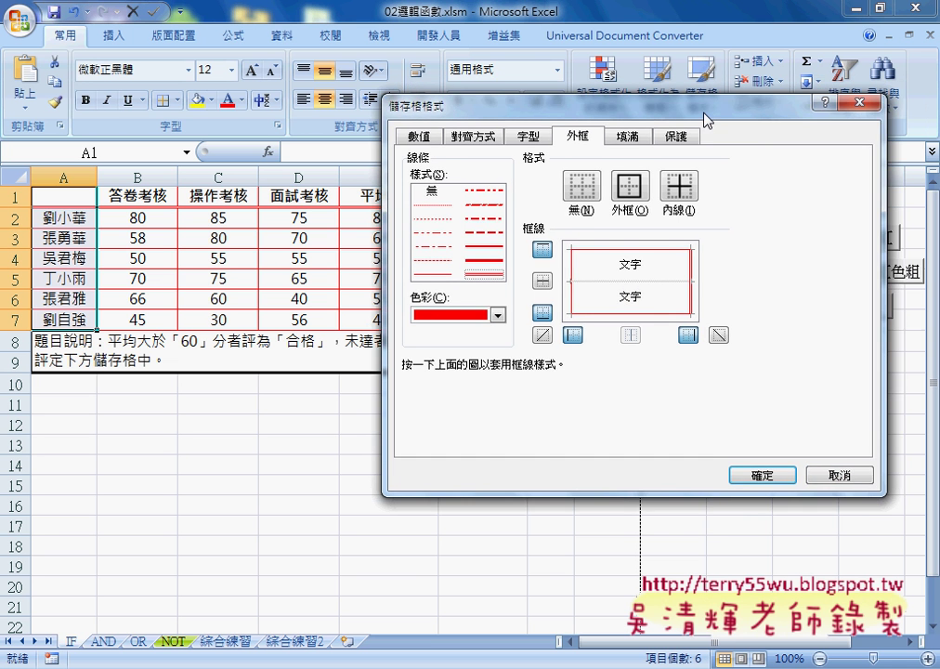
pyautogui.click(740, 490)
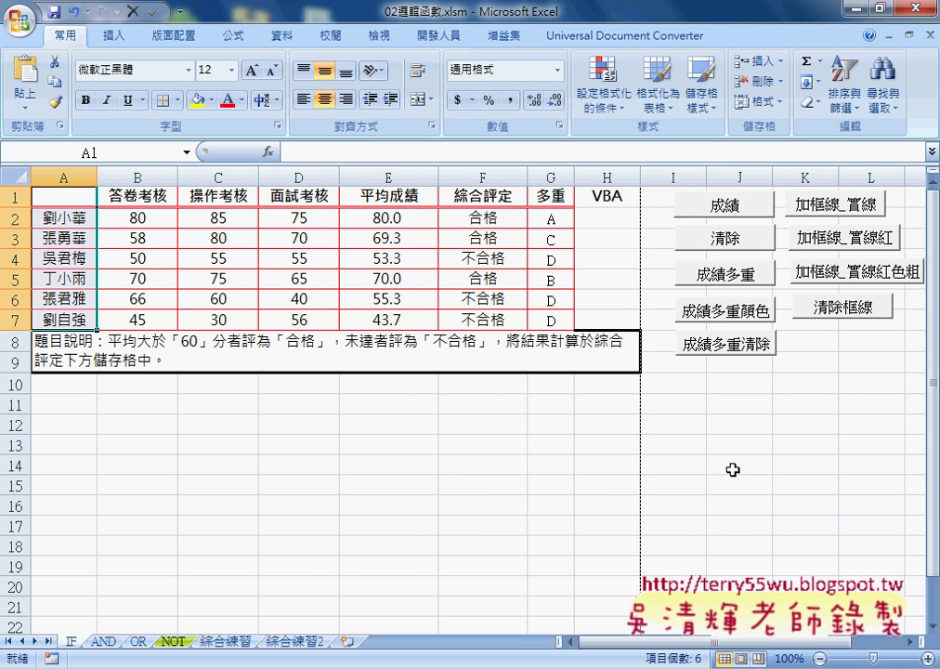
# - Open the 加框線_實線紅色 macro code from the 加框線_實線紅 button's Assign Macro dialog
pyautogui.rightClick(821, 237)
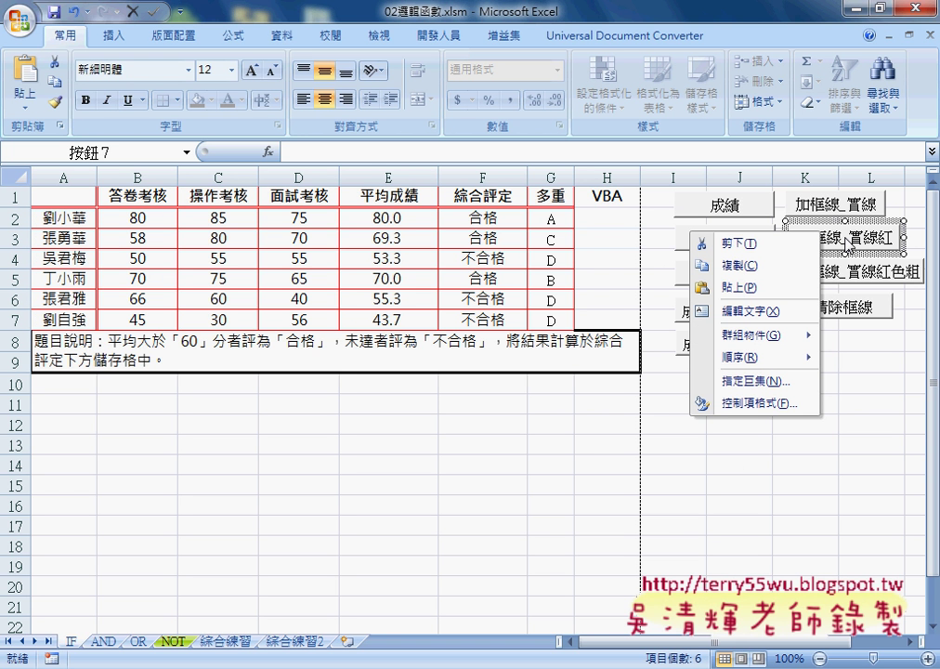
pyautogui.click(757, 381)
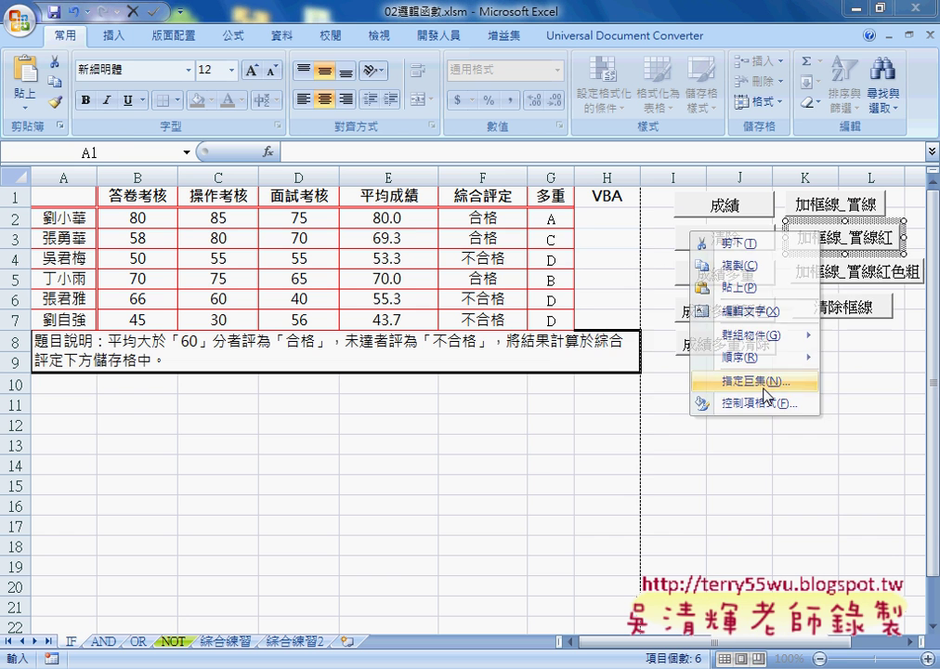
pyautogui.moveTo(705, 226); pyautogui.dragTo(504, 223)
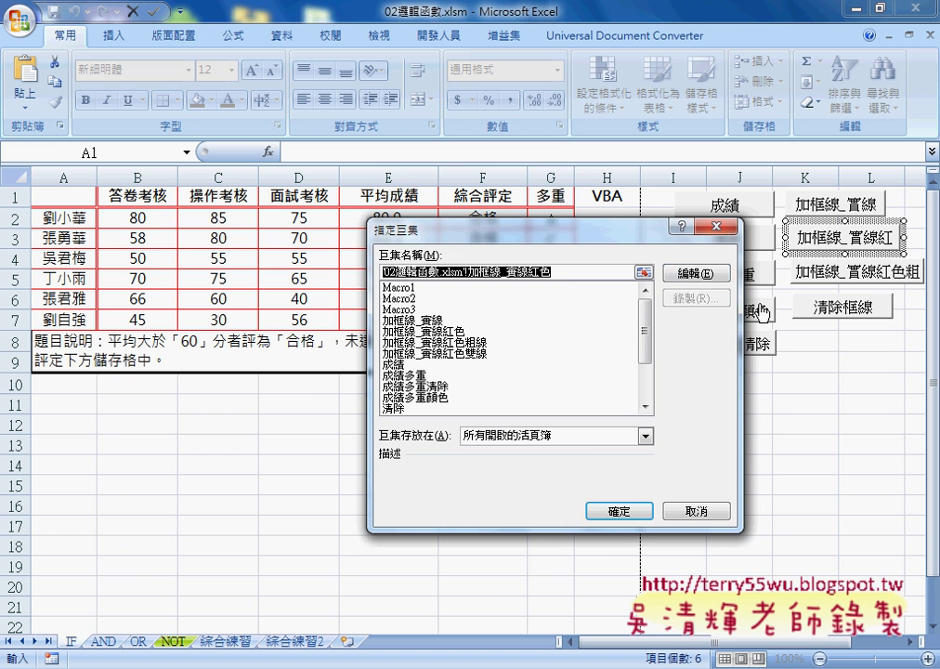
pyautogui.click(687, 273)
# - Enlarge the code editor and delete the old double-line macro
pyautogui.moveTo(640, 305); pyautogui.dragTo(734, 103)
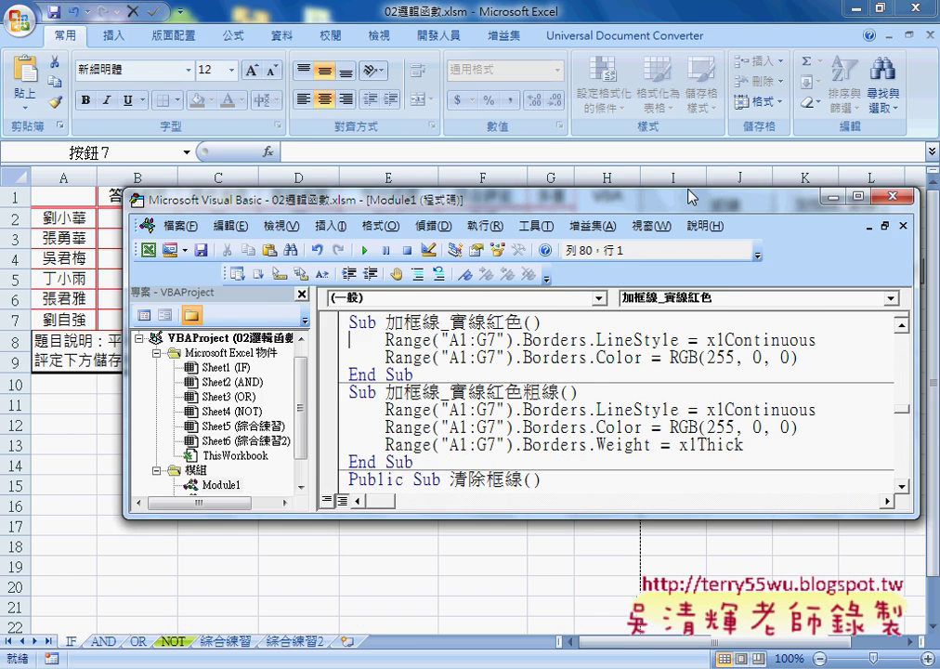
pyautogui.moveTo(535, 420); pyautogui.dragTo(535, 558)
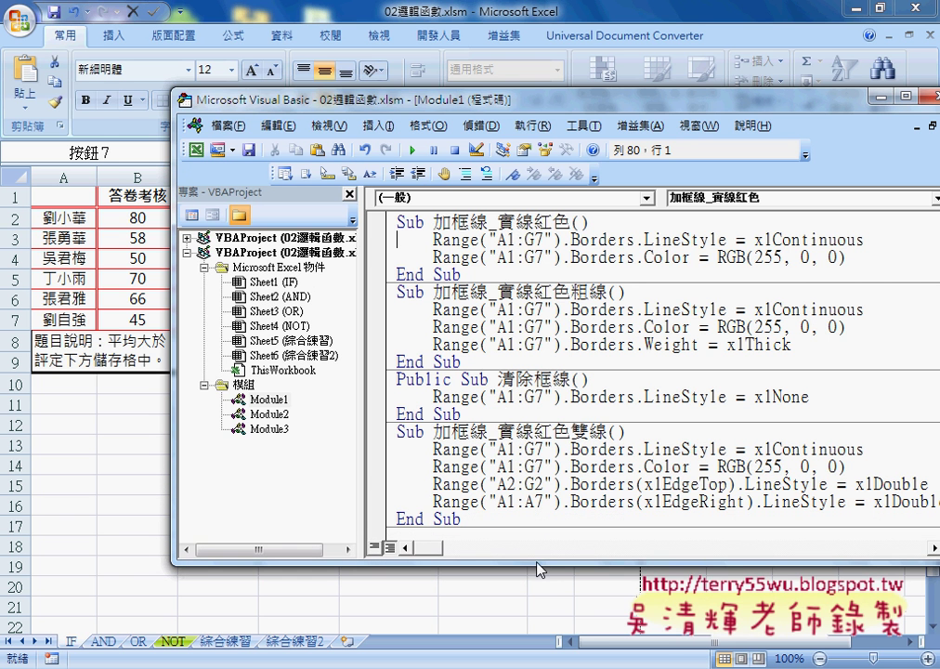
pyautogui.moveTo(381, 274); pyautogui.dragTo(381, 223)
pyautogui.hotkey('ctrl', 'c')
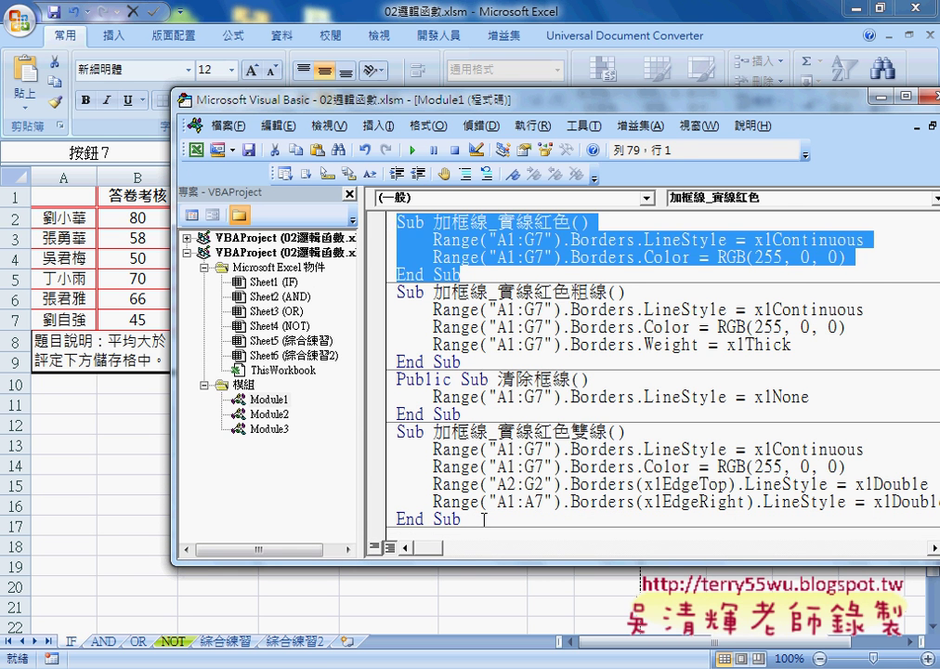
pyautogui.moveTo(380, 518); pyautogui.dragTo(369, 433)
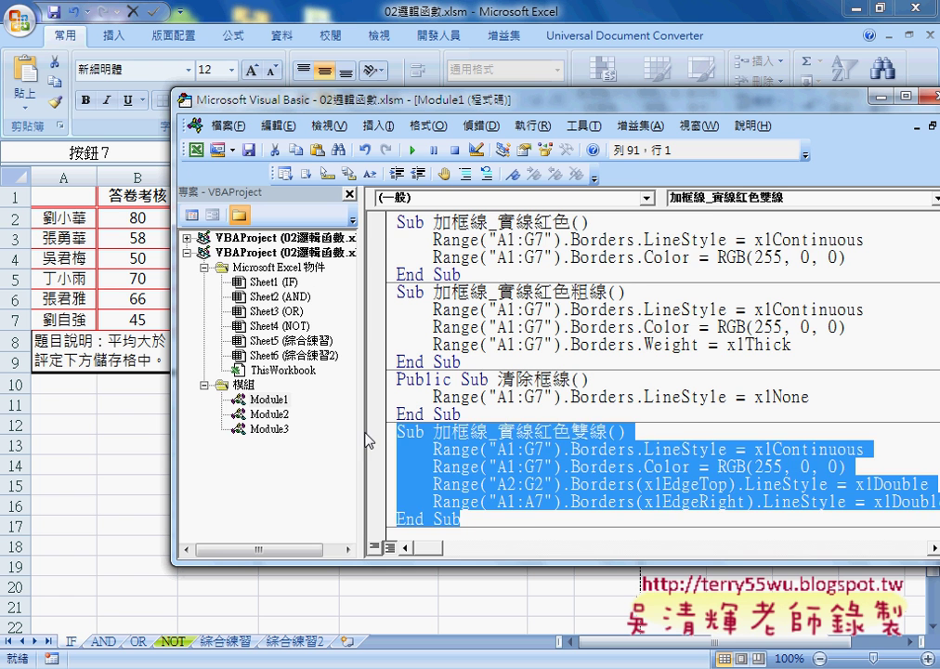
pyautogui.press('Delete')
# - Paste a copy of the red-border macro above the grading function and rename it 加框線_實線紅色雙線
pyautogui.moveTo(381, 274); pyautogui.dragTo(388, 222)
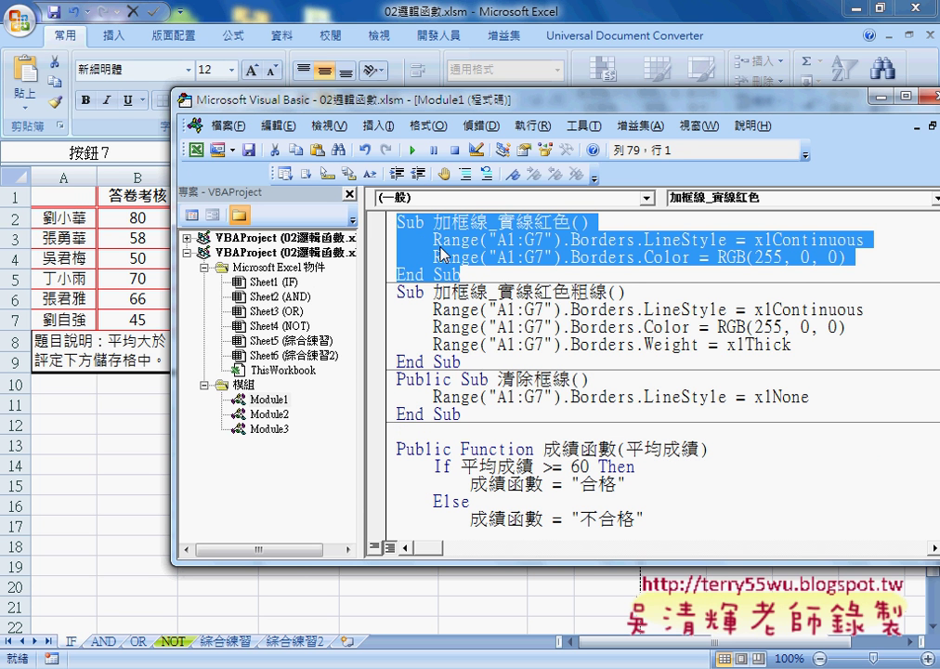
pyautogui.click(438, 432)
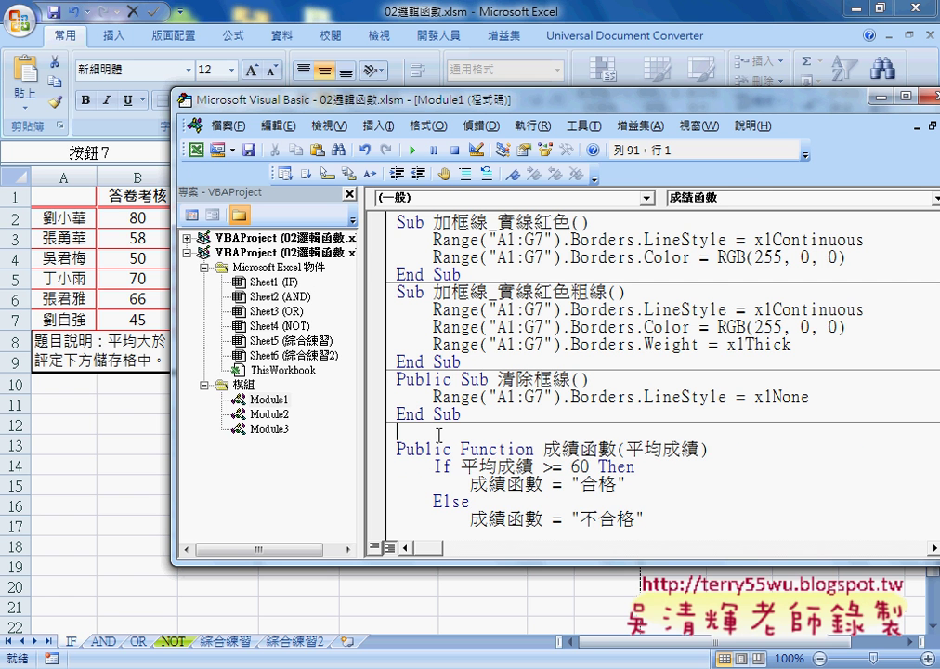
pyautogui.hotkey('ctrl', 'v')
pyautogui.click(573, 432)
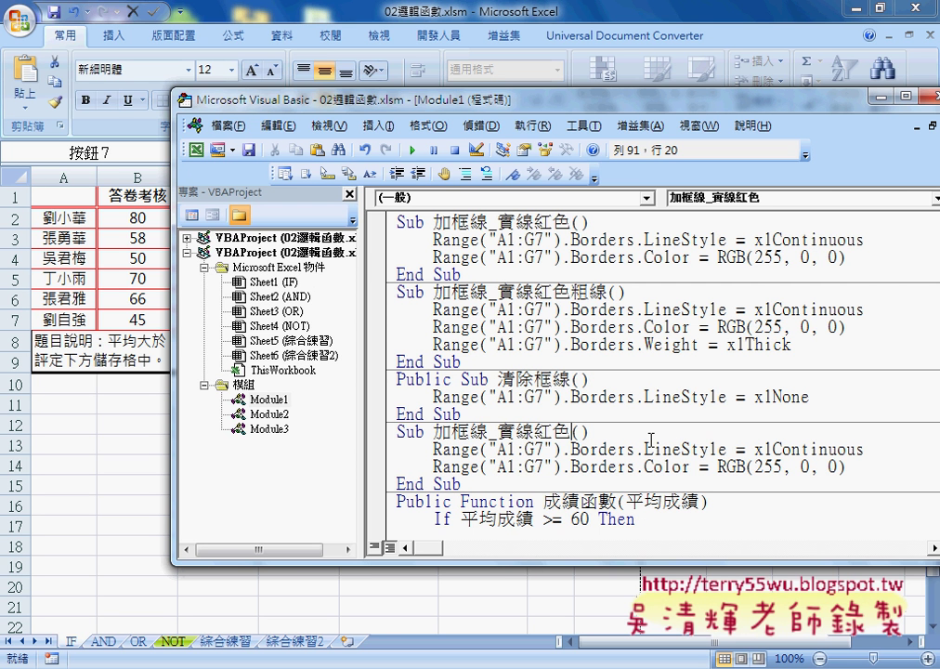
pyautogui.hotkey('ctrl', 'space')
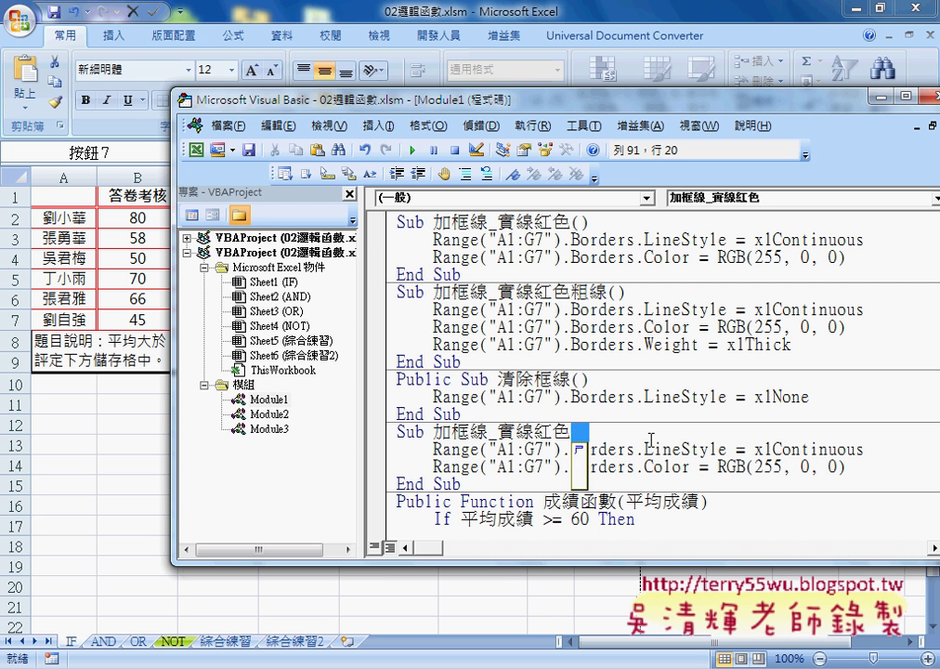
pyautogui.write('雙')
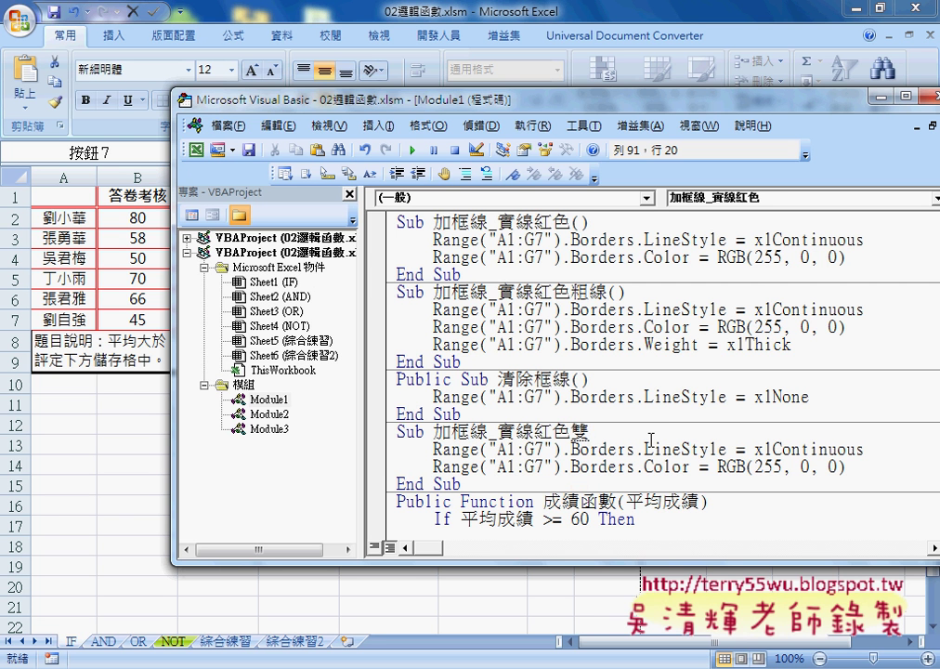
pyautogui.write('ㄒㄧ')
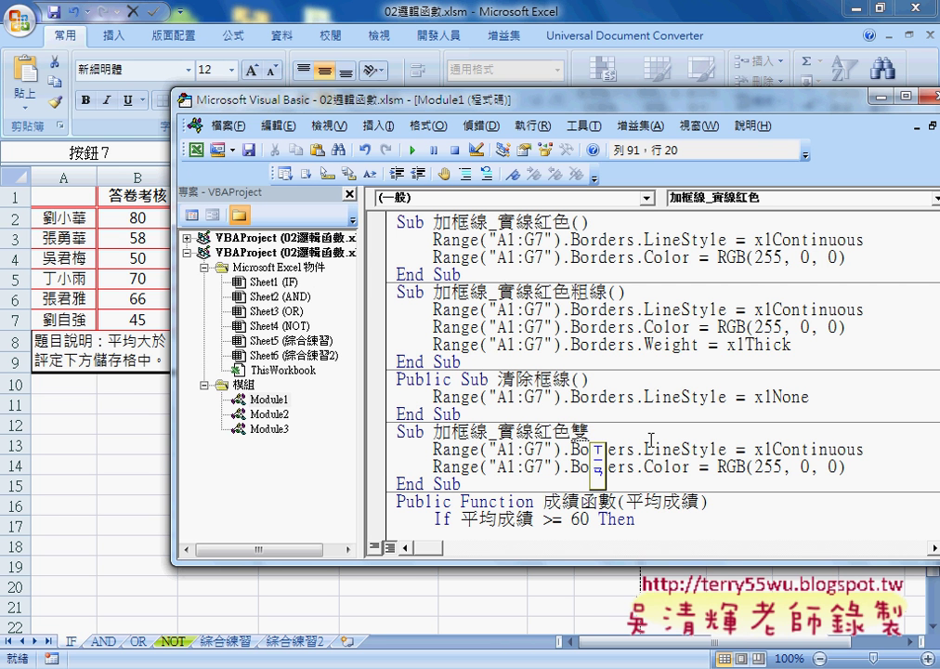
pyautogui.write('線()')
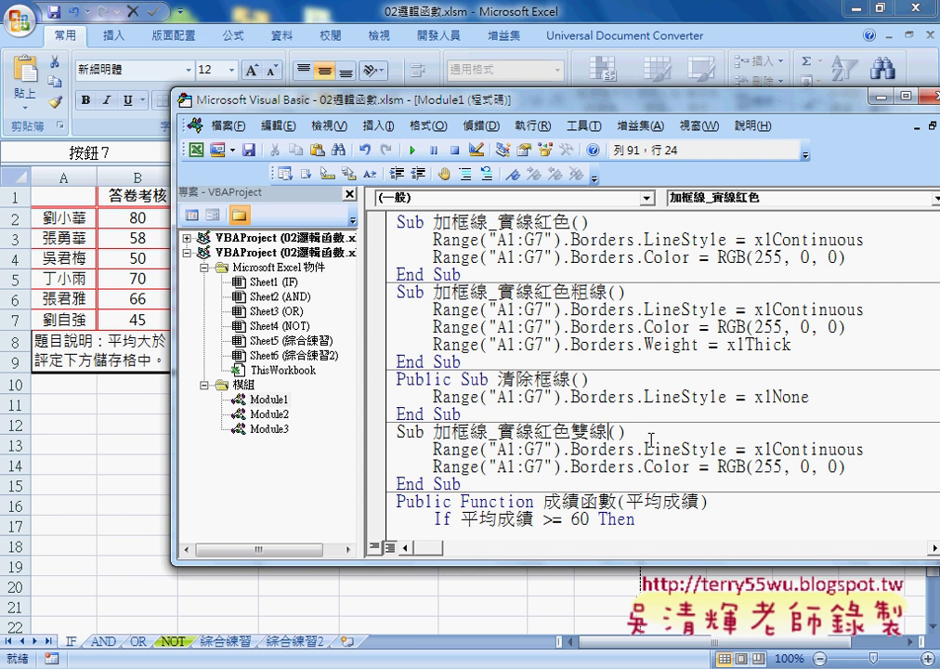
# - Resize the code editor and place the cursor at the end of the Borders.Color line
pyautogui.moveTo(406, 96); pyautogui.dragTo(408, 132)
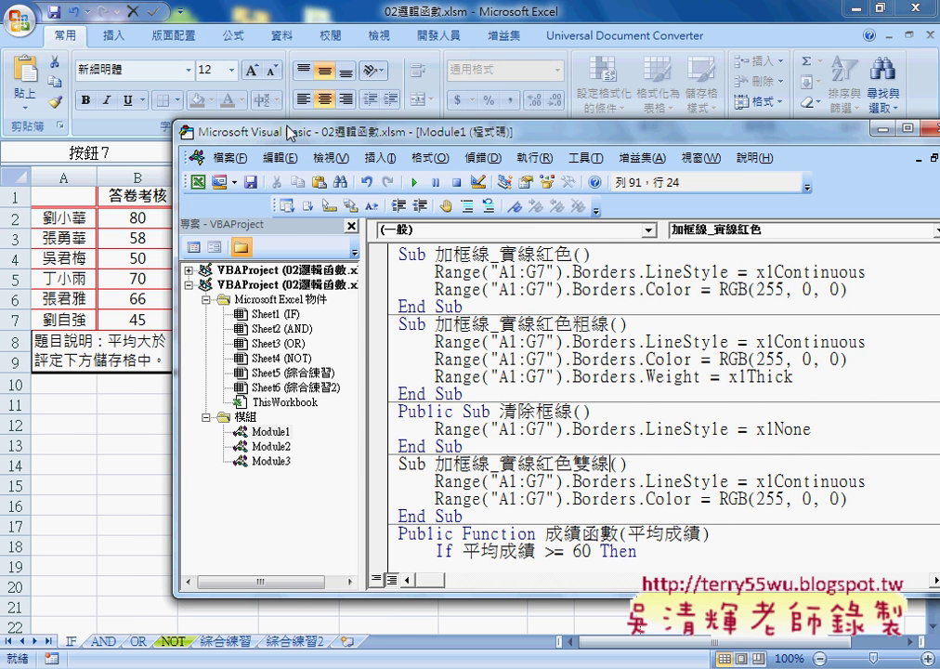
pyautogui.moveTo(285, 121)
pyautogui.mouseDown()
pyautogui.moveTo(284, 209)
pyautogui.moveTo(198, 247)
pyautogui.mouseUp()
pyautogui.scroll(-2, 599, 494)
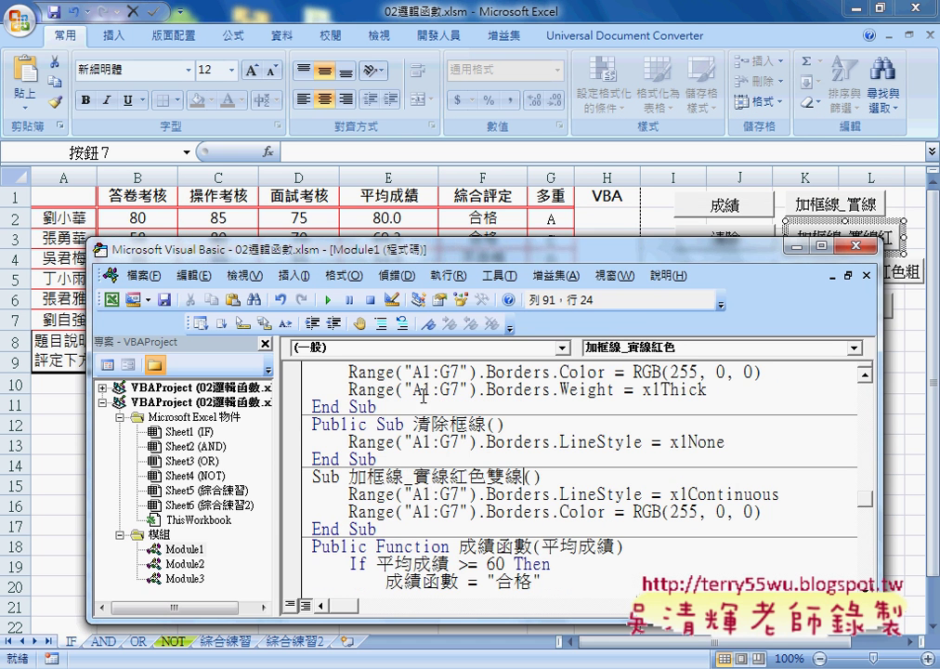
pyautogui.click(773, 512)
# - Add a new line after Borders.Color reading range("A2:G2").Borders(
pyautogui.press('Return')
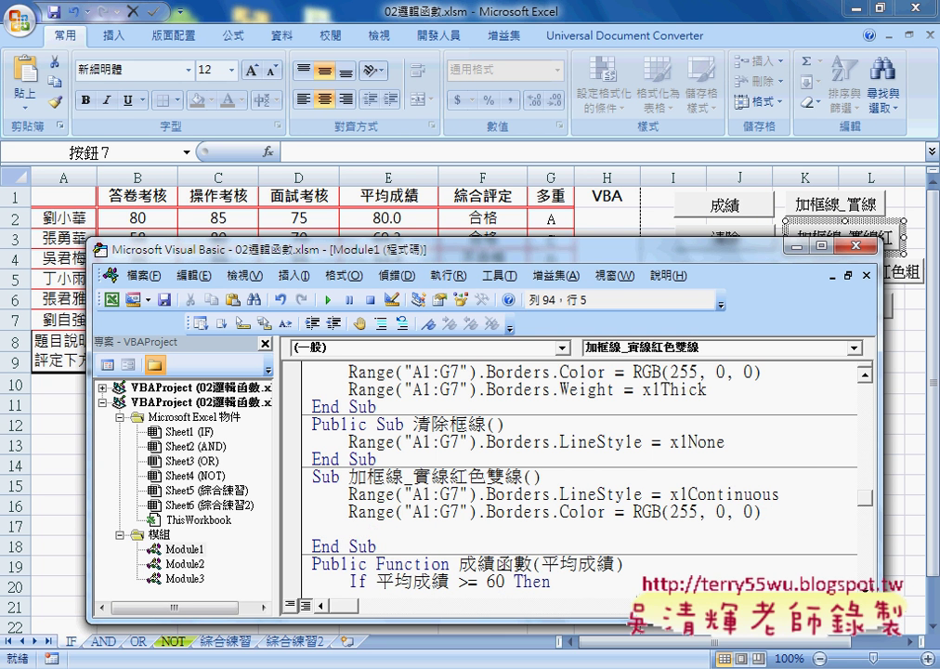
pyautogui.write('ㄜ')
pyautogui.press('Escape')
pyautogui.write('ra')
pyautogui.write('nge')
pyautogui.write('(')
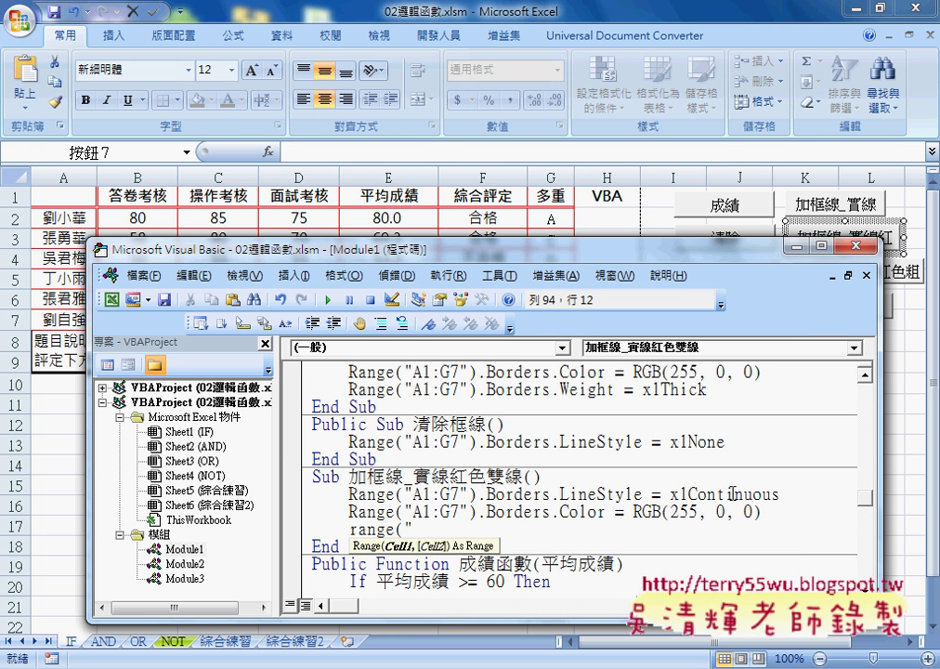
pyautogui.write('A')
pyautogui.write('2:')
pyautogui.write('G2')
pyautogui.write('")')
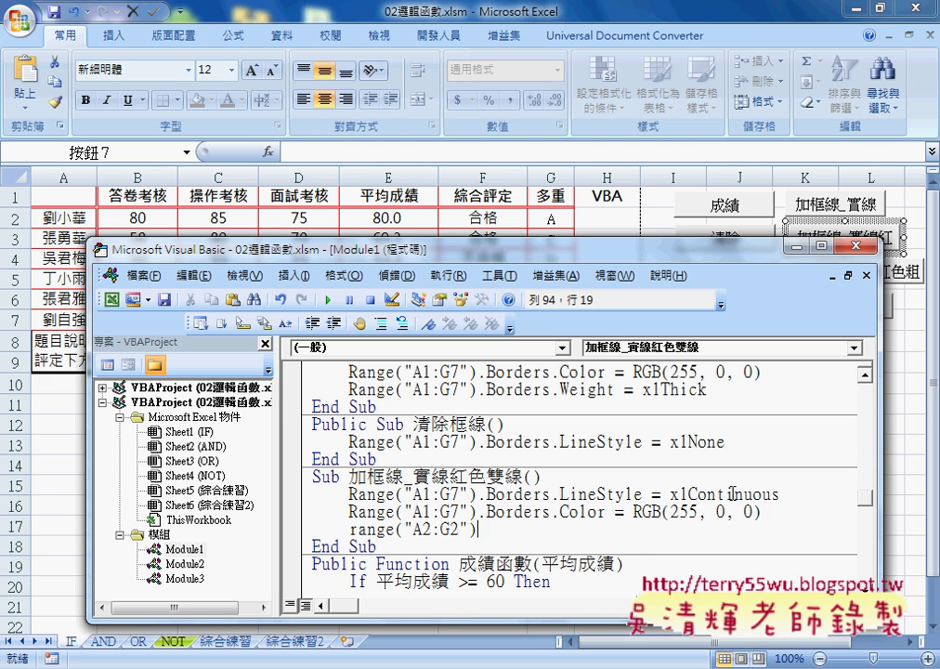
pyautogui.write('.')
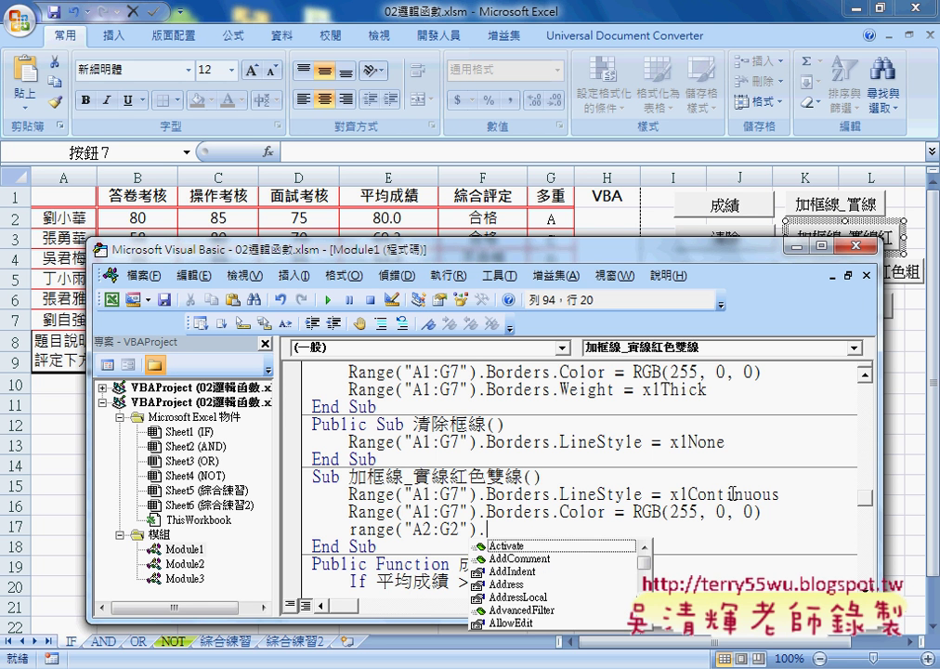
pyautogui.write('b')
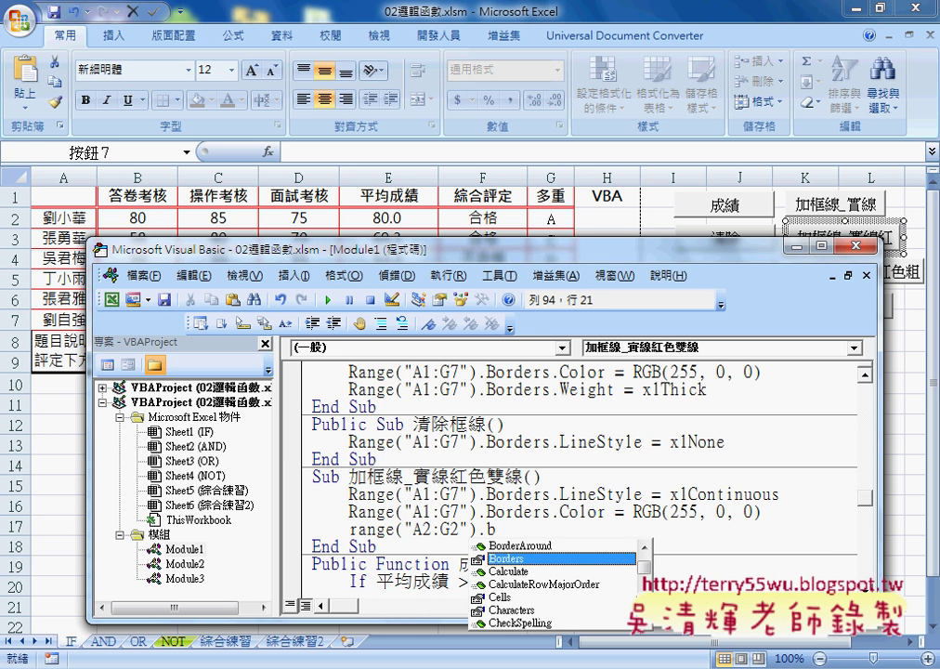
pyautogui.press('Tab')
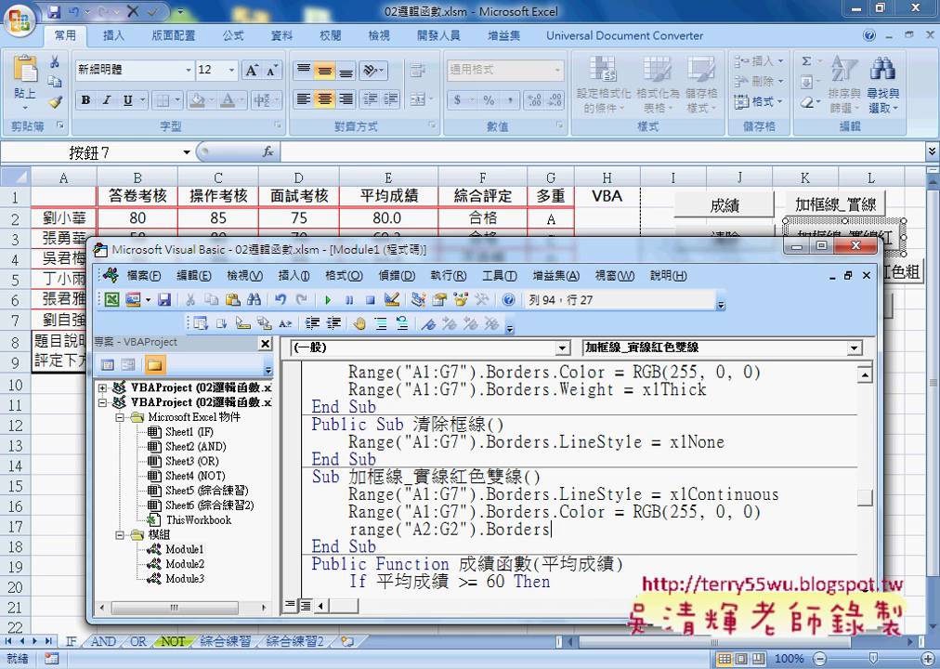
pyautogui.write('.')
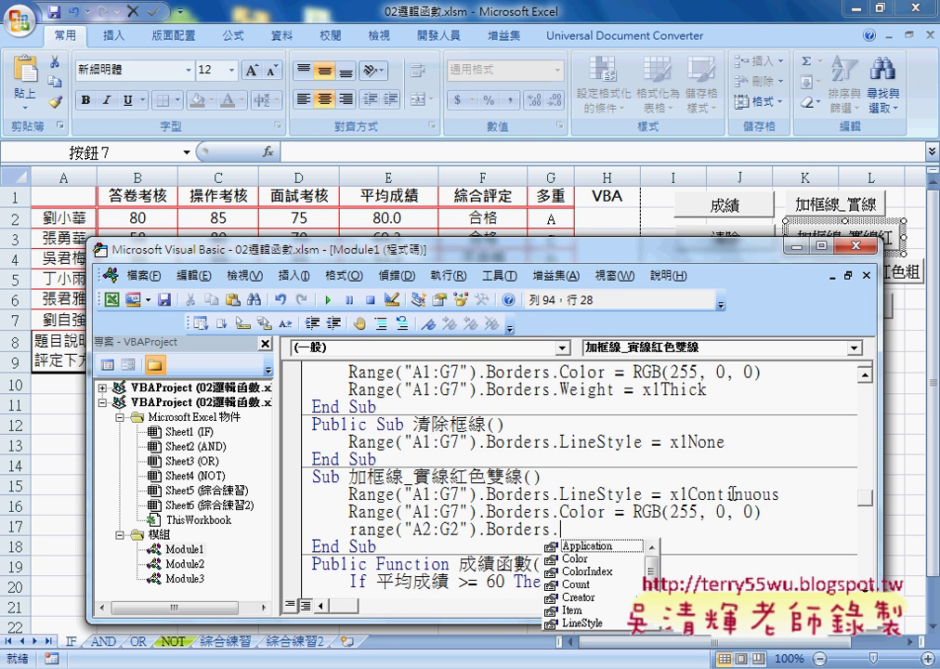
pyautogui.press('BackSpace')
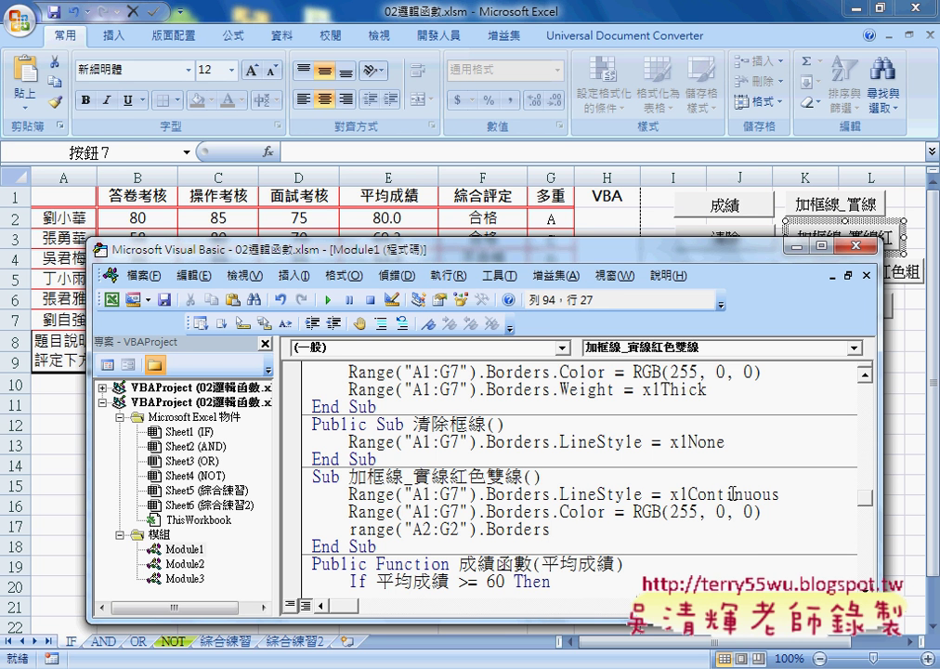
pyautogui.write('(')
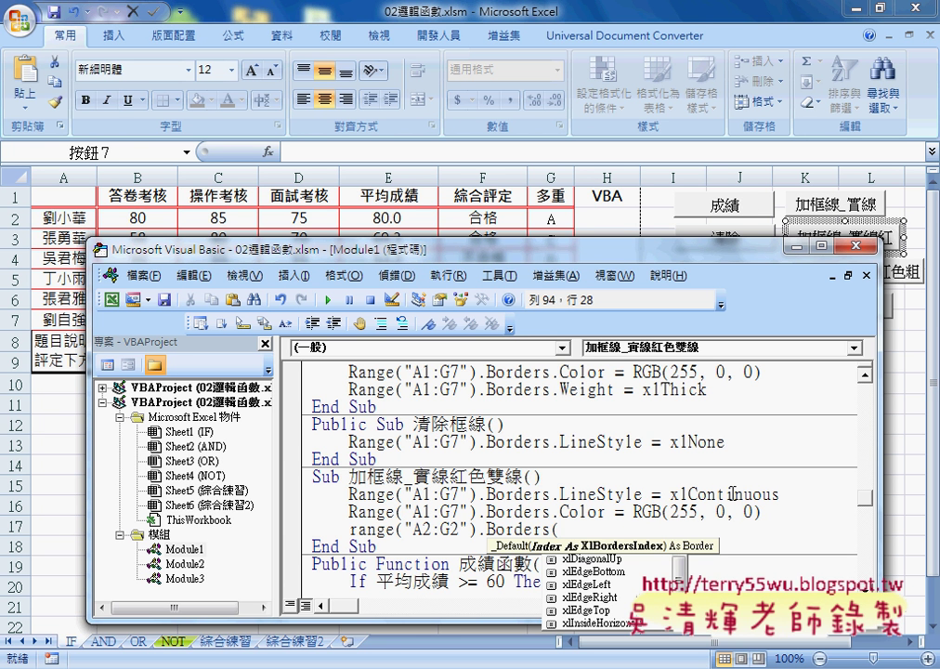
# - Extend the line to range("A2:G2").Borders(xlEdgeTop).LineStyle =
pyautogui.press('Down')
pyautogui.press('Down')
pyautogui.press('Down')
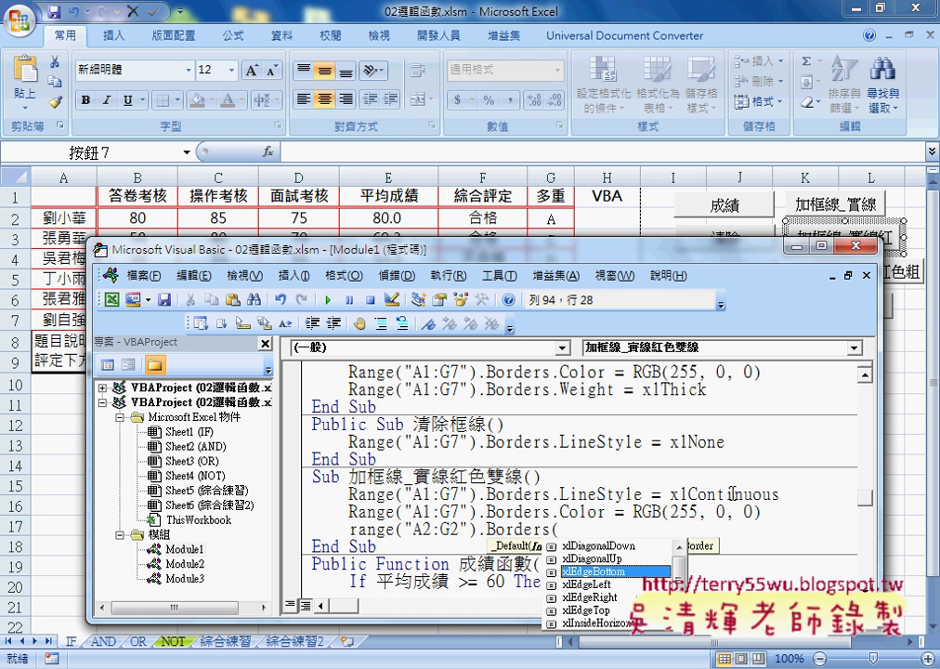
pyautogui.press('Down')
pyautogui.press('Down')
pyautogui.press('Down')
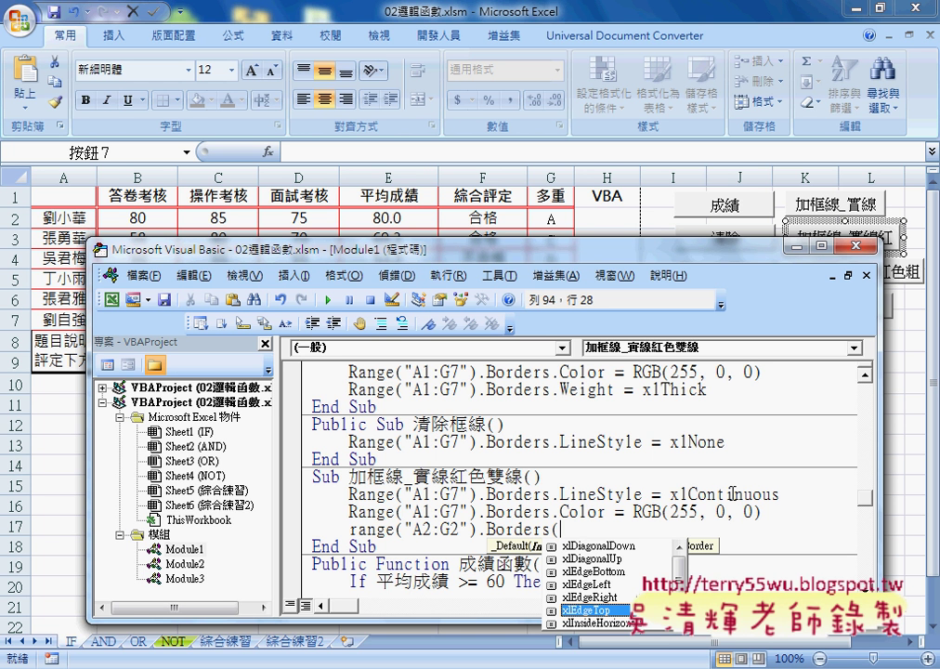
pyautogui.press('space')
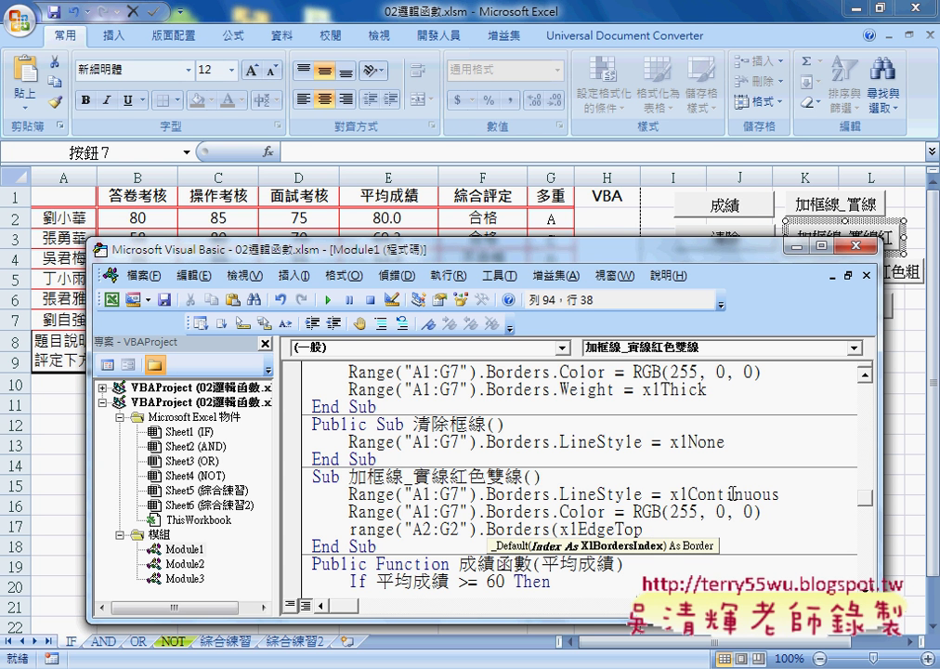
pyautogui.write(')')
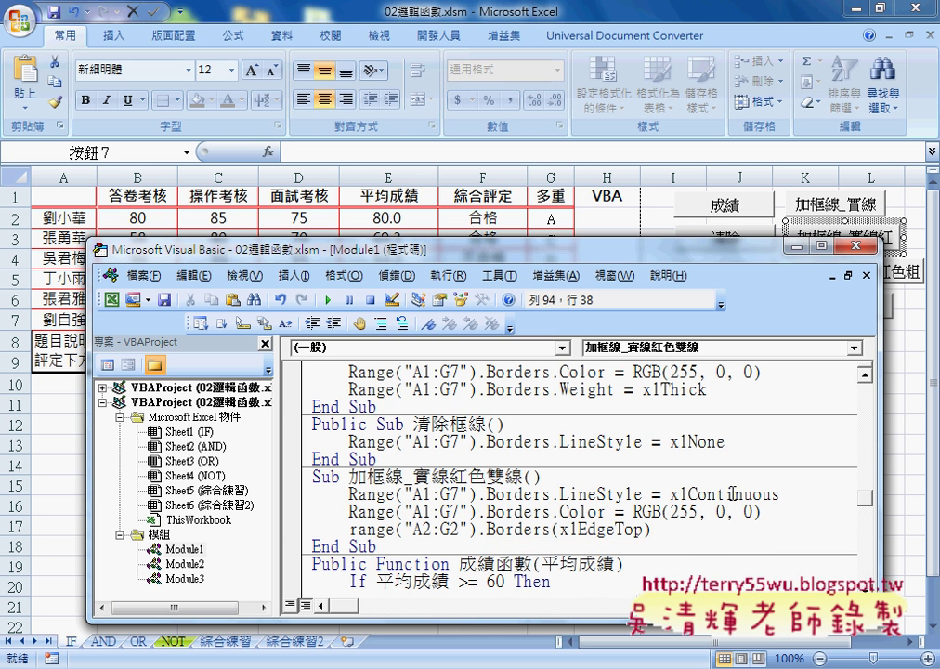
pyautogui.write('.')
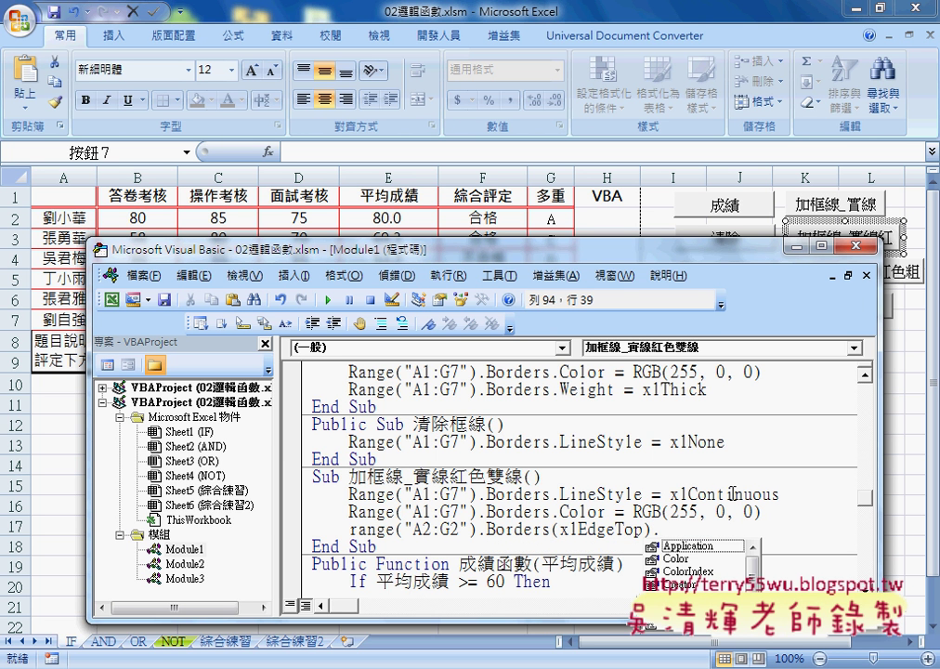
pyautogui.write('l')
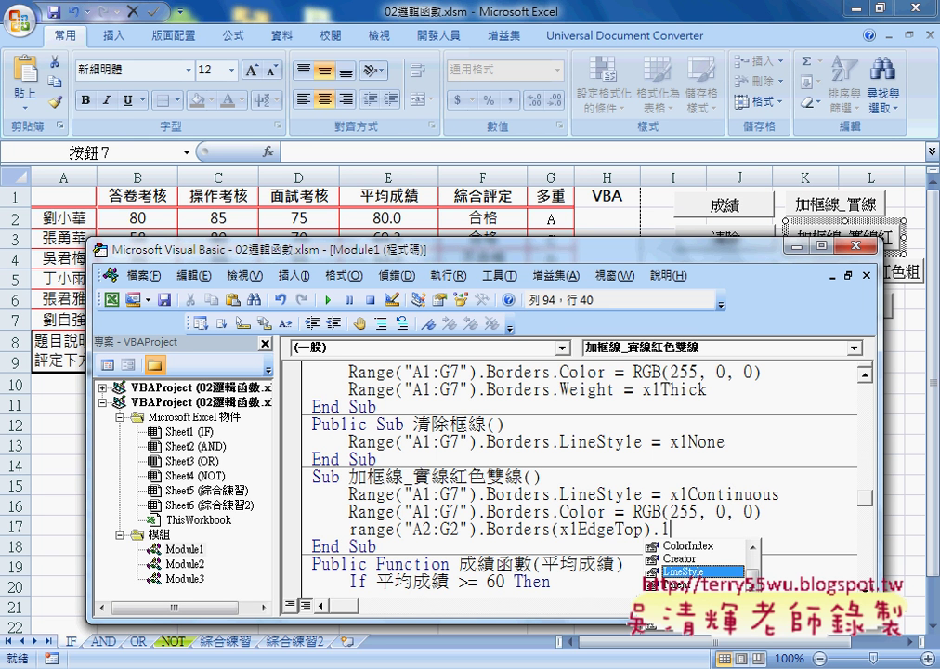
pyautogui.press('space')
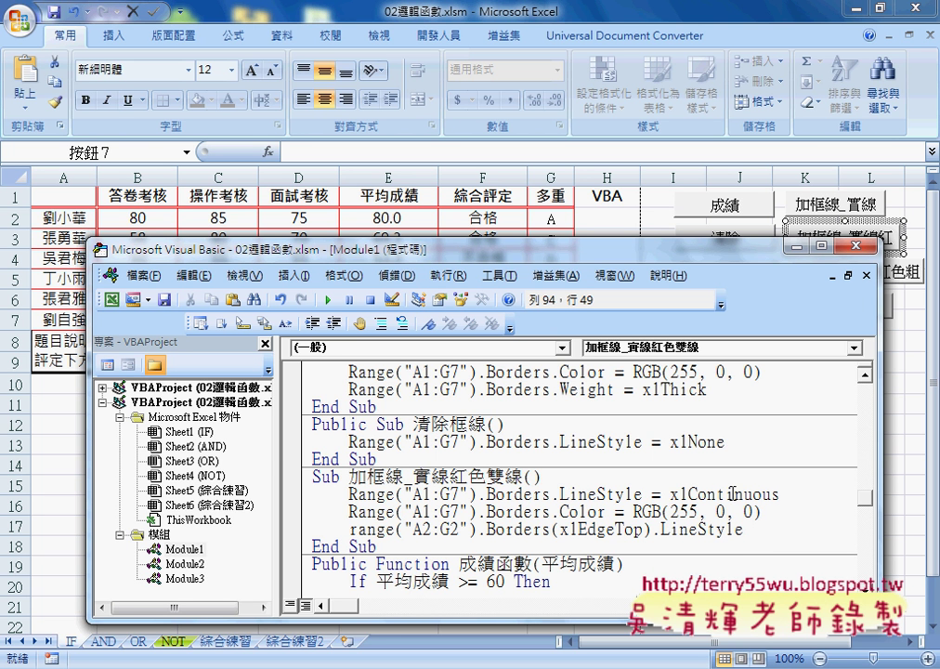
pyautogui.write('=')
pyautogui.press('Left')
pyautogui.press('Left')
pyautogui.press('Left')
pyautogui.press('Left')
pyautogui.press('Left')
# - Look up the XlLineStyle values in LineStyle help and copy the xlDouble constant name
pyautogui.press('F1')
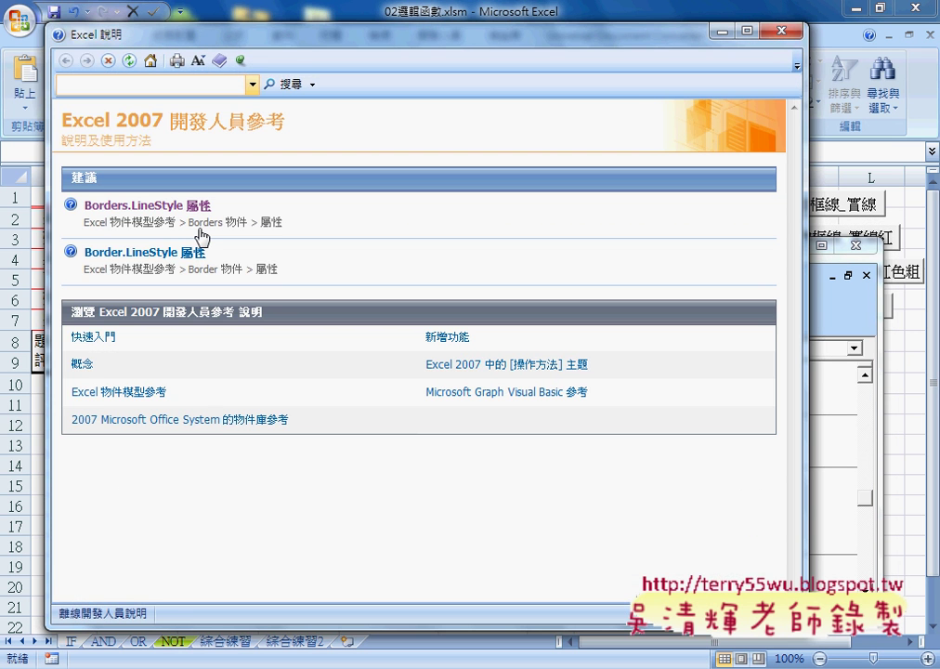
pyautogui.click(200, 206)
pyautogui.click(313, 190)
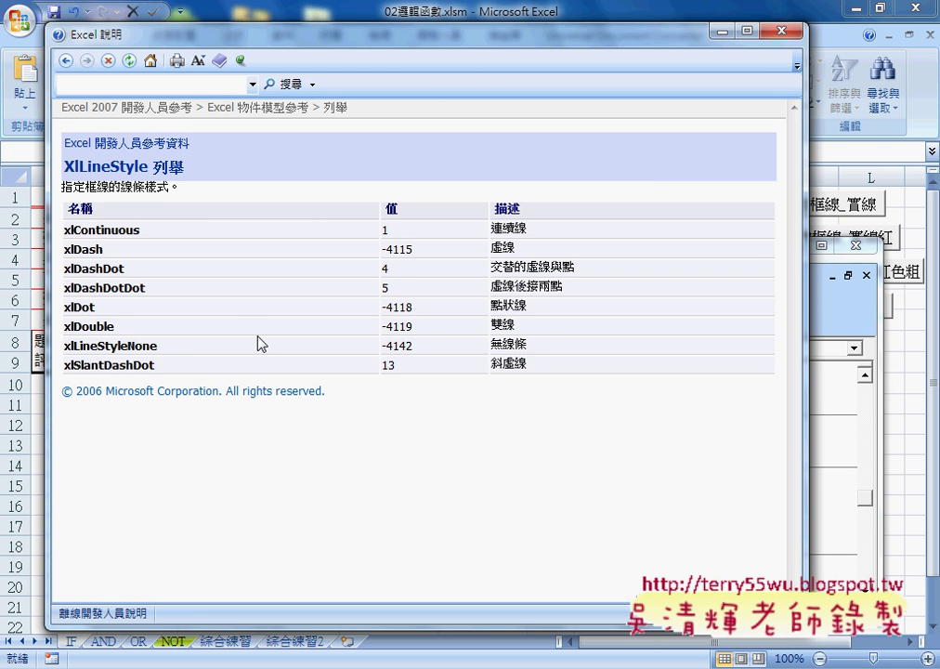
pyautogui.moveTo(521, 331); pyautogui.dragTo(492, 325)
pyautogui.moveTo(113, 327); pyautogui.dragTo(65, 327)
pyautogui.rightClick(96, 329)
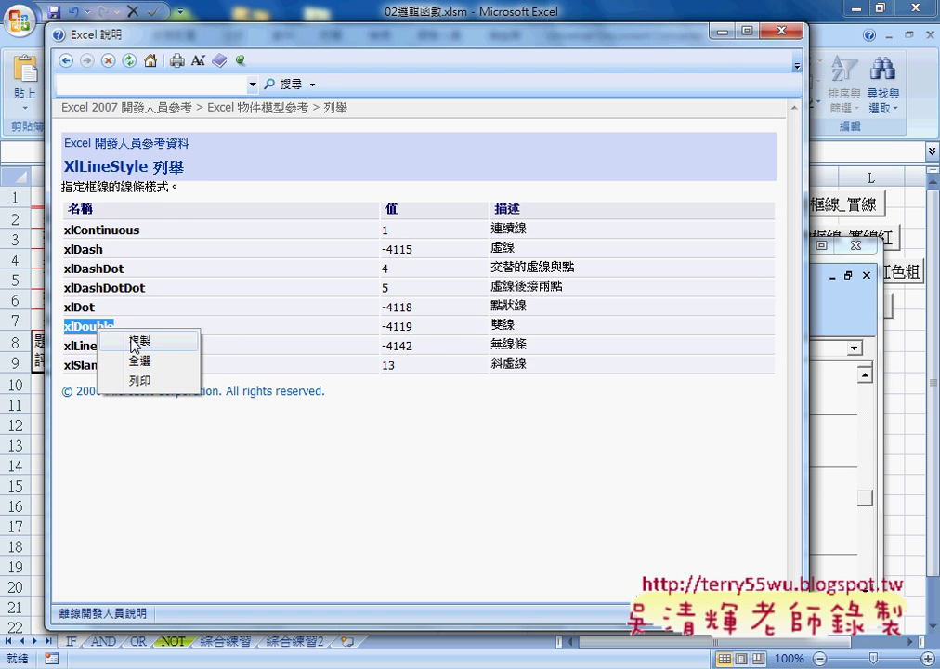
pyautogui.click(128, 340)
# - Close help and paste xlDouble as the A2:G2 top-edge line style
pyautogui.click(791, 31)
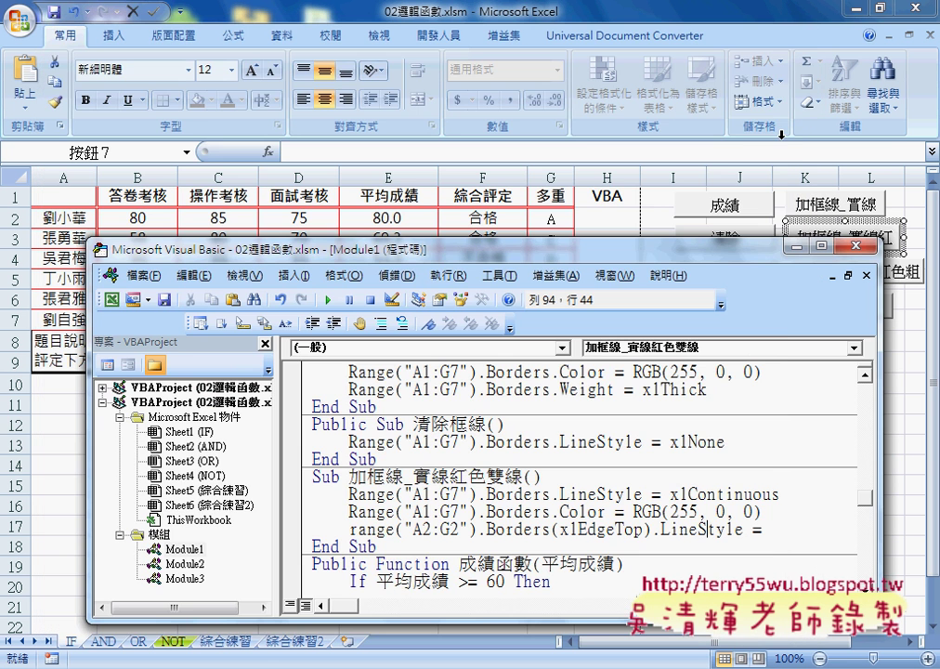
pyautogui.click(787, 529)
pyautogui.hotkey('ctrl', 'v')
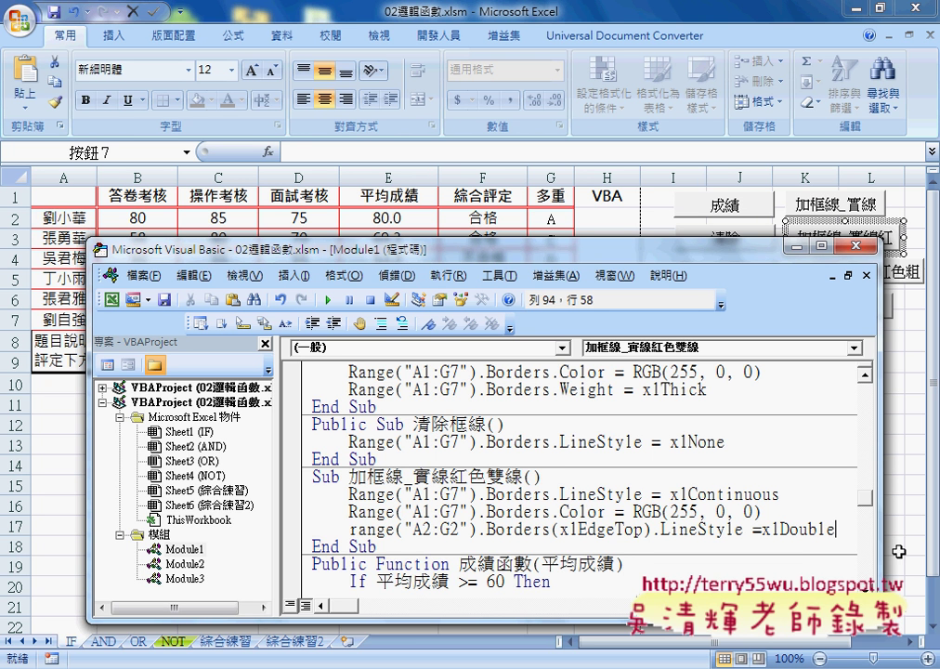
pyautogui.press('Return')
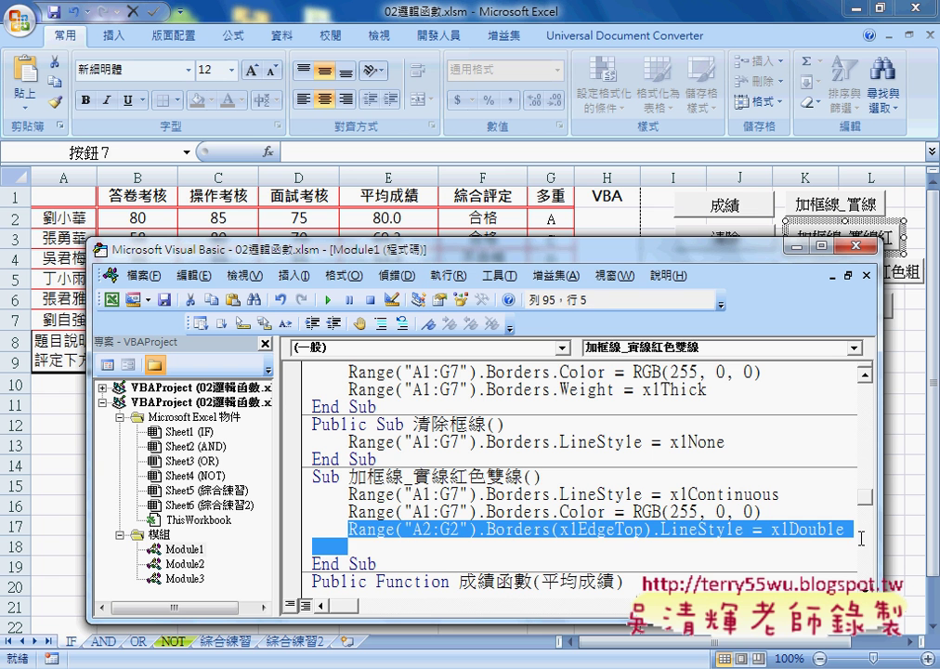
# - Duplicate the A2:G2 double-border line onto the blank line below it
pyautogui.moveTo(349, 529); pyautogui.dragTo(845, 530)
pyautogui.hotkey('ctrl', 'c')
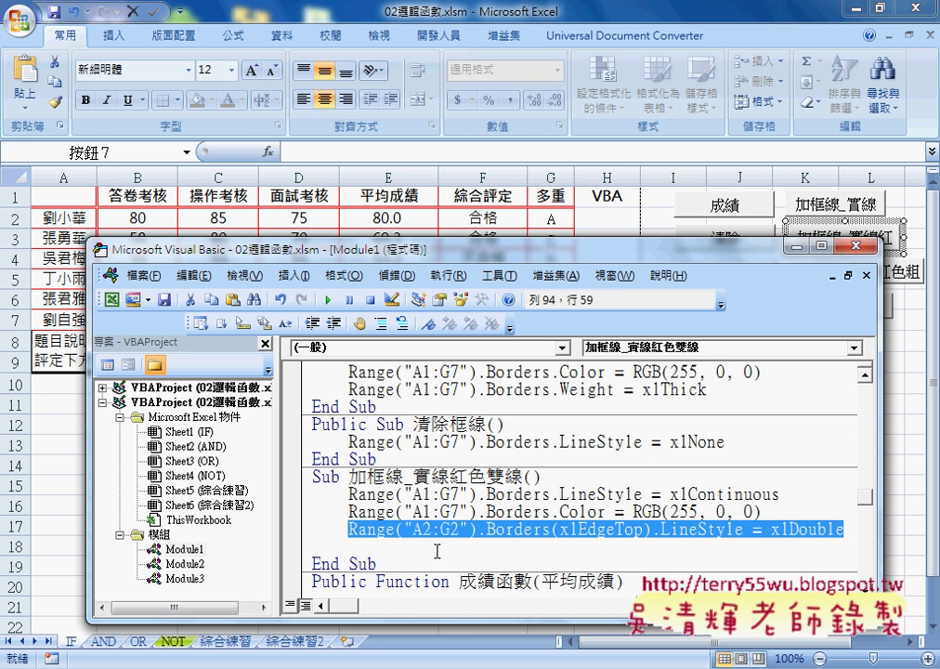
pyautogui.click(443, 548)
pyautogui.hotkey('ctrl', 'v')
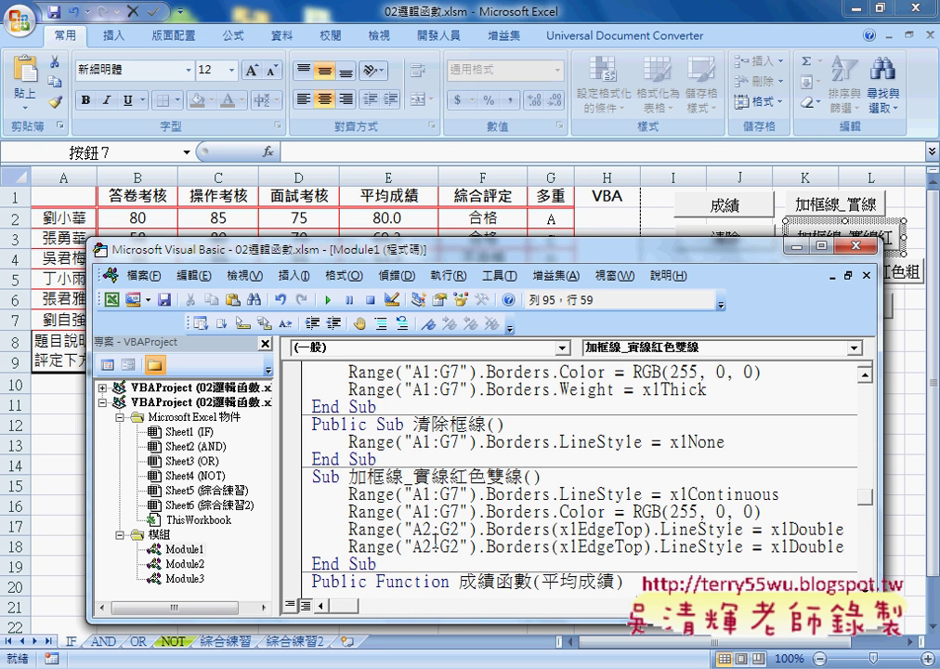
# - Edit the copied line to Range("A1:A7").Borders(xlEdgeRight).LineStyle = xlDouble
pyautogui.moveTo(420, 547); pyautogui.dragTo(455, 547)
pyautogui.write('1:A')
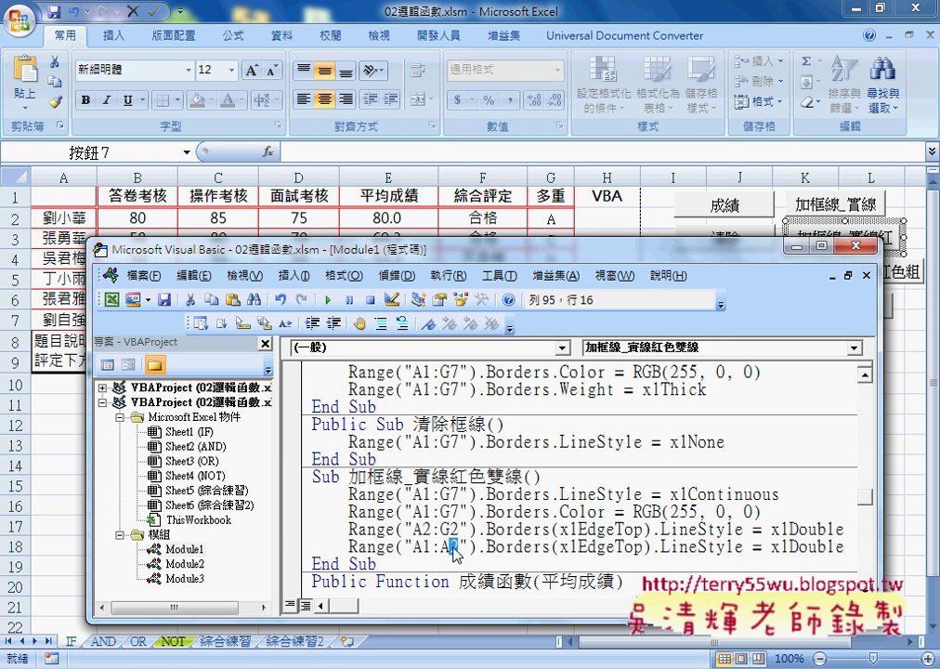
pyautogui.write('7')
pyautogui.moveTo(552, 547); pyautogui.dragTo(651, 547)
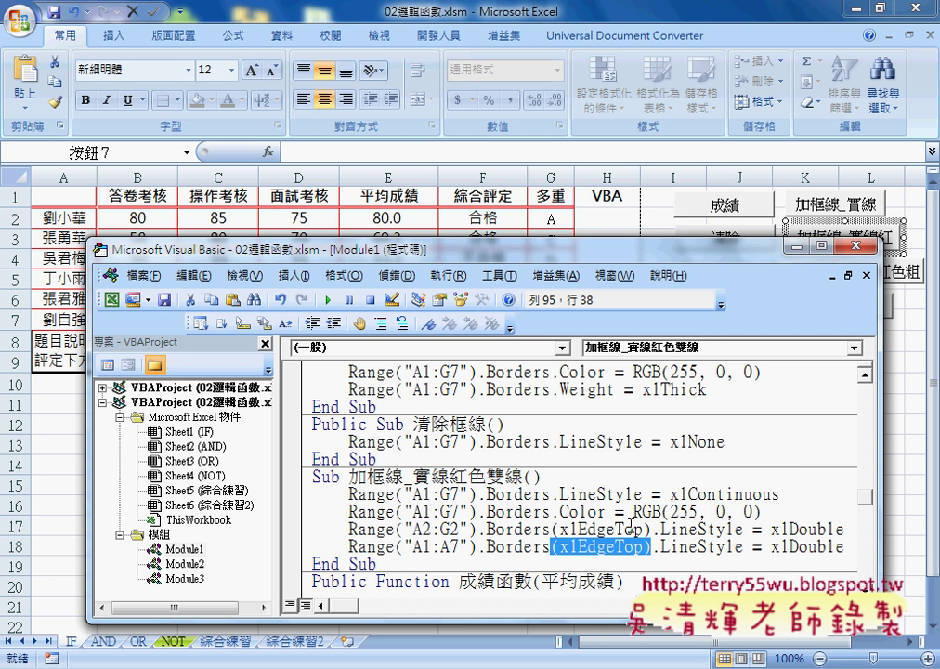
pyautogui.write('(')
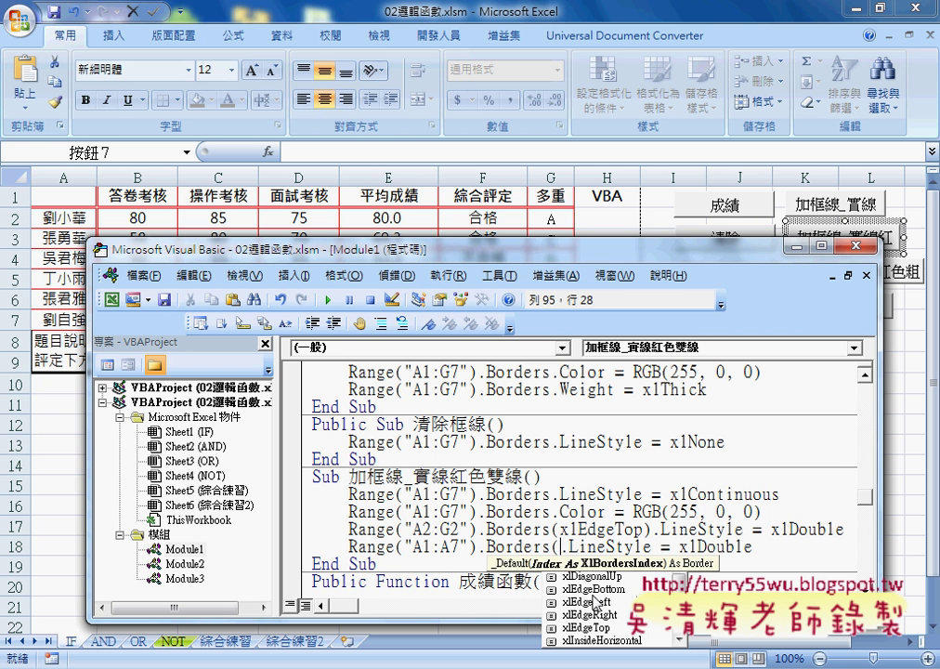
pyautogui.click(616, 614)
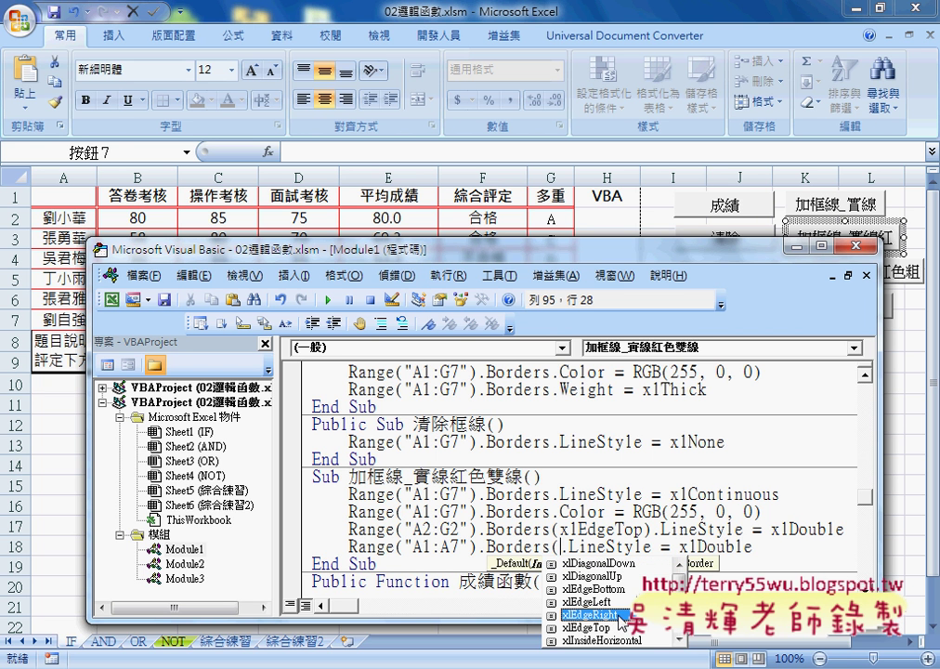
pyautogui.doubleClick(618, 615)
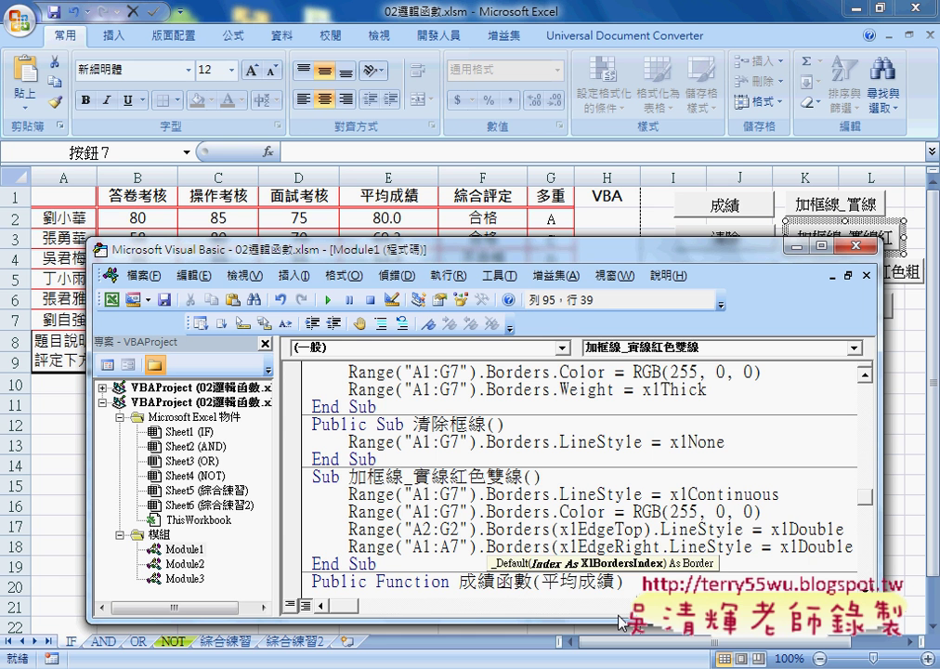
pyautogui.write(')')
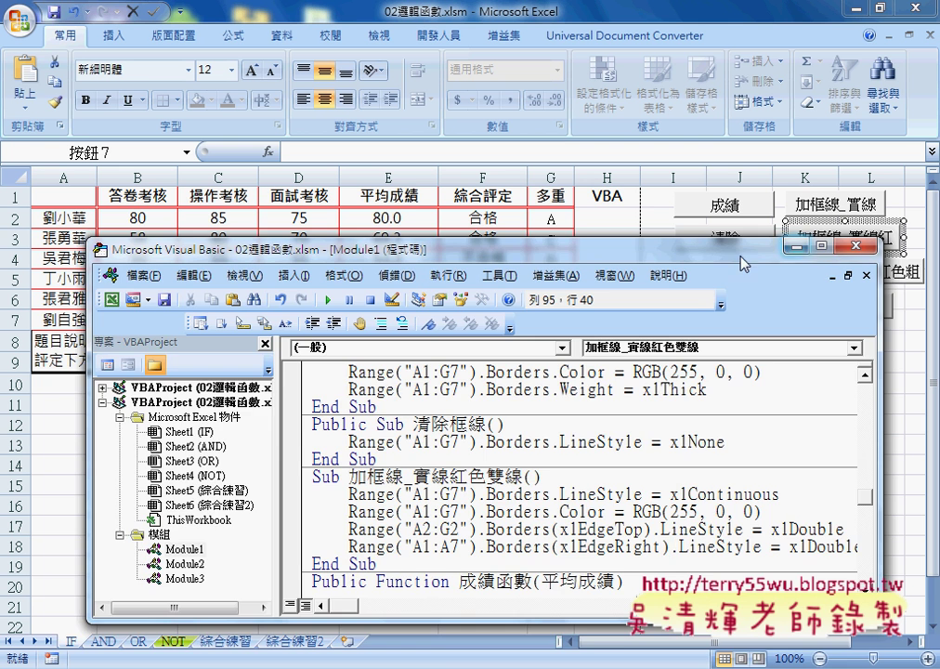
# - Clear the existing borders from the score table A1:G7
pyautogui.moveTo(705, 257)
pyautogui.mouseDown()
pyautogui.moveTo(694, 369)
pyautogui.moveTo(672, 372)
pyautogui.mouseUp()
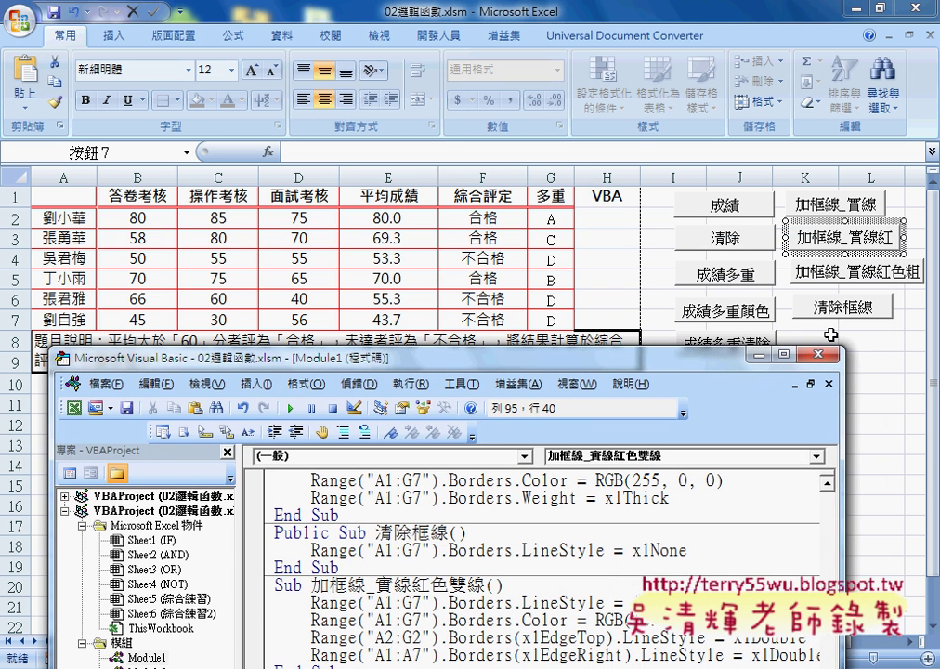
pyautogui.click(857, 315)
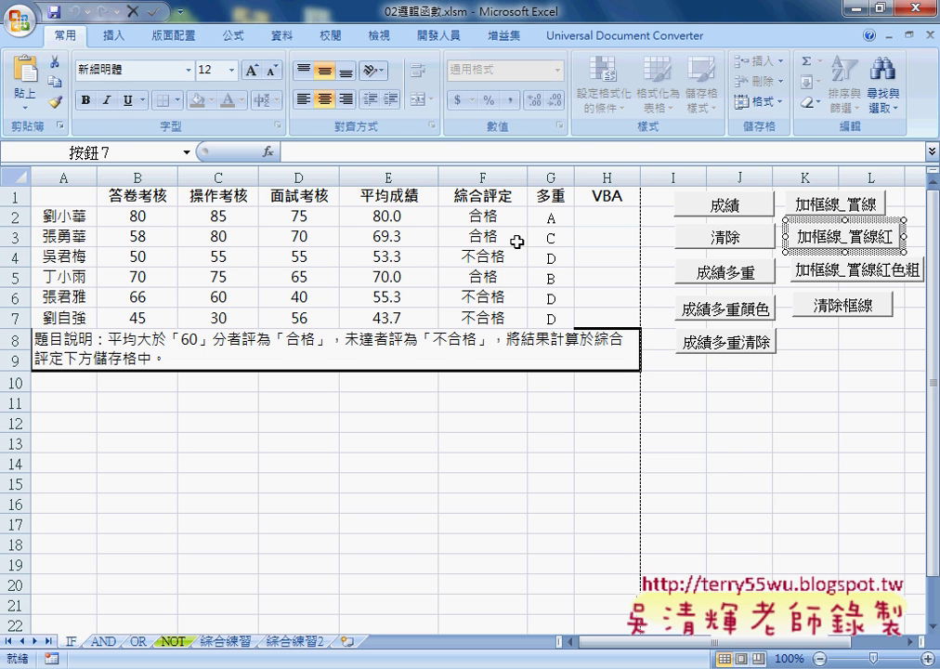
pyautogui.rightClick(839, 313)
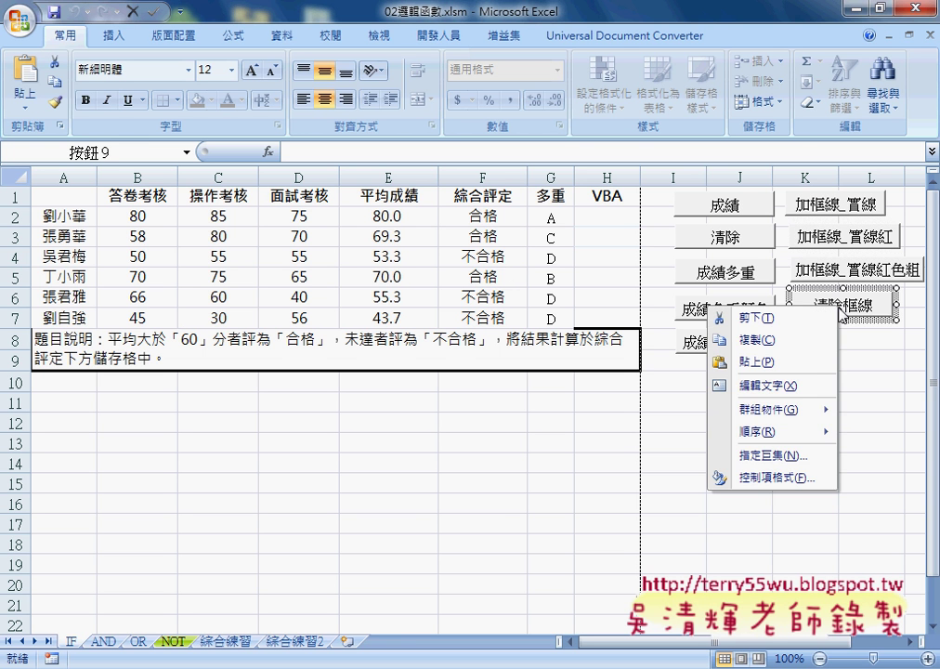
pyautogui.press('Escape')
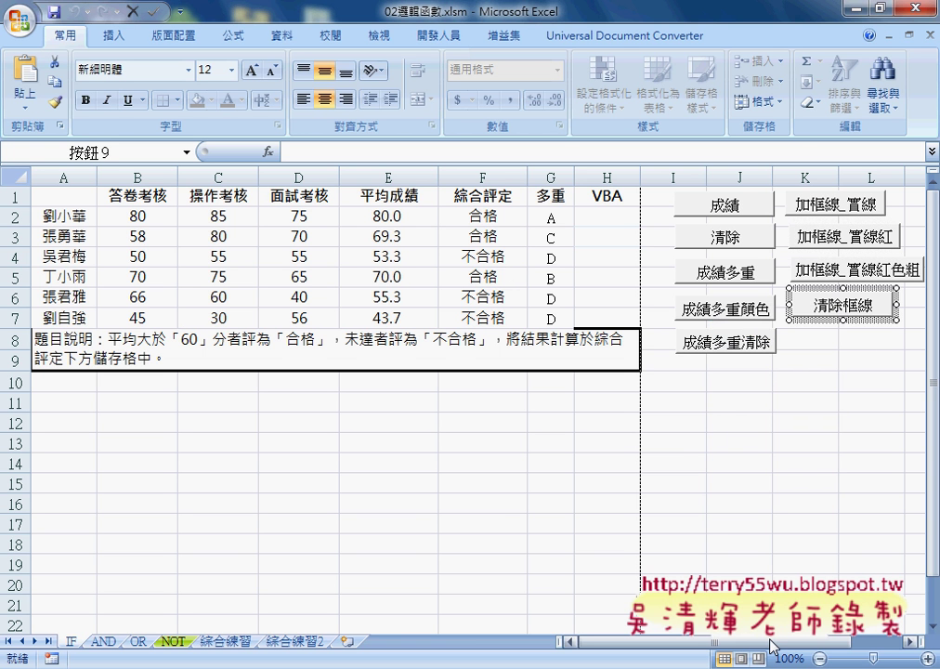
# - Copy the 加框線_實線紅色粗 button and paste the copy at cell K8
pyautogui.moveTo(772, 647); pyautogui.dragTo(788, 648)
pyautogui.rightClick(749, 268)
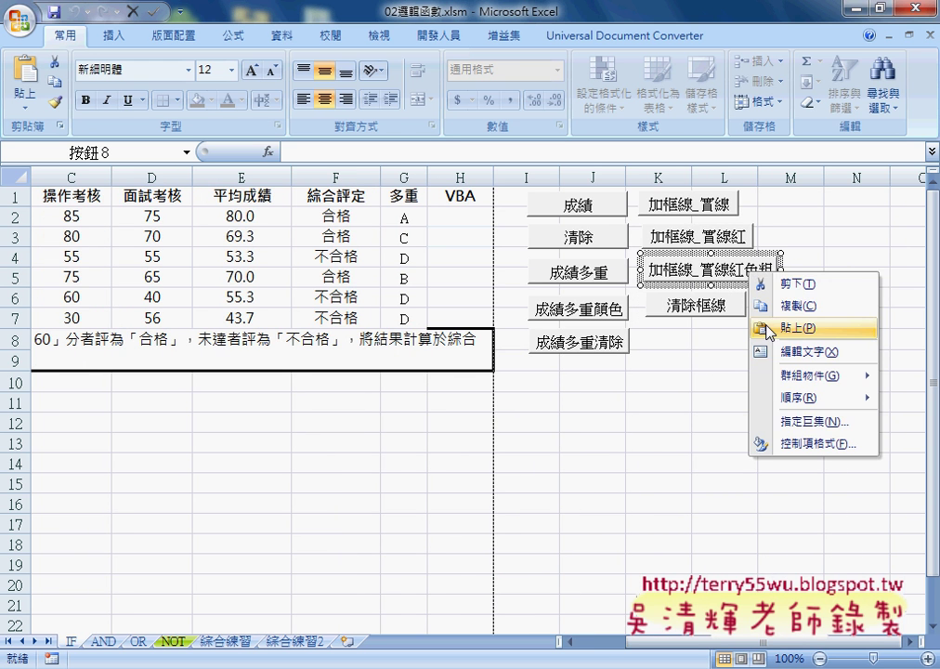
pyautogui.click(664, 360)
pyautogui.rightClick(673, 340)
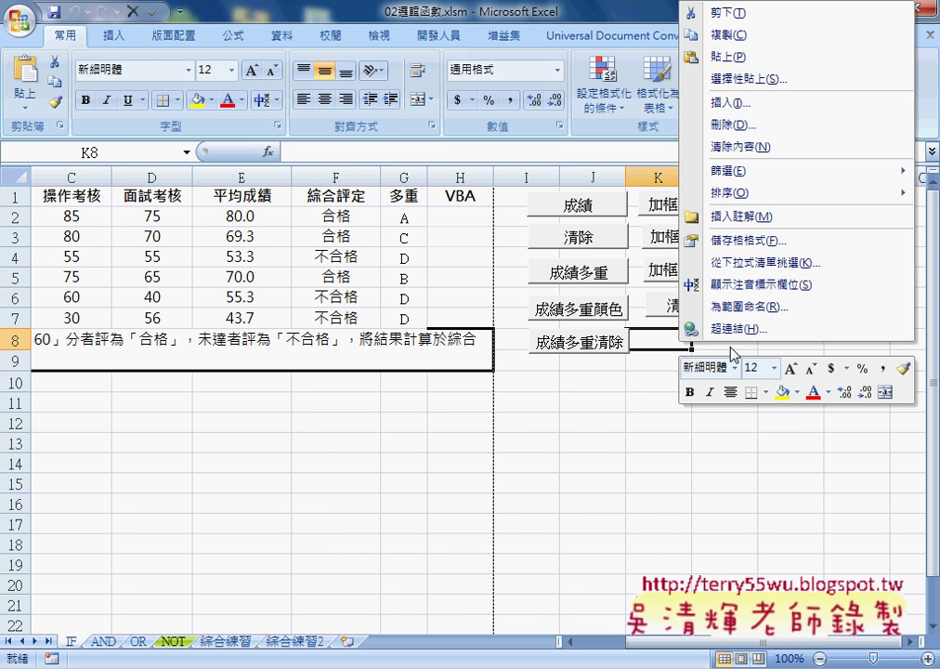
pyautogui.click(724, 57)
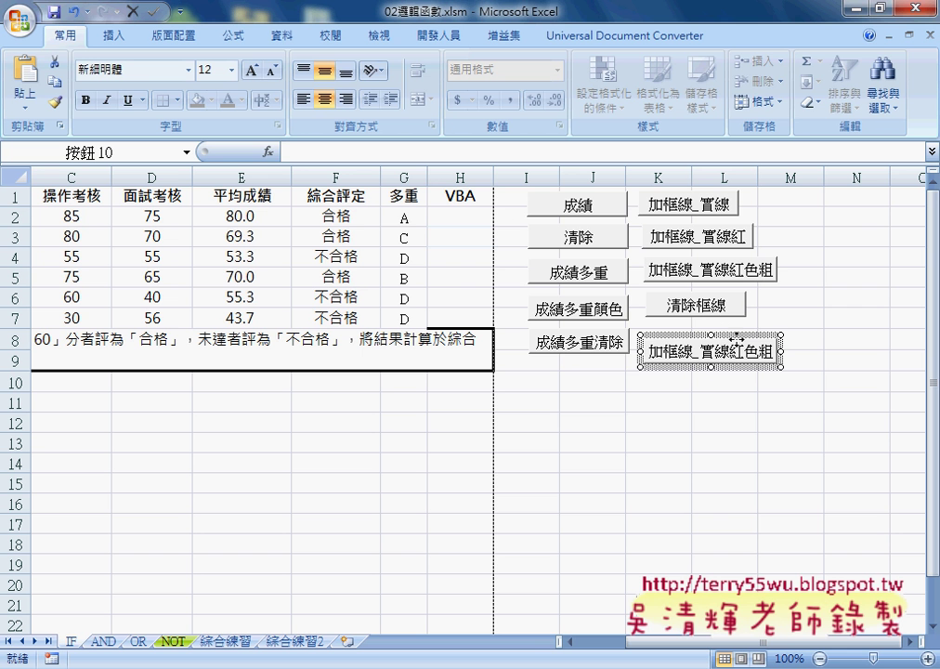
pyautogui.moveTo(736, 337); pyautogui.dragTo(739, 326)
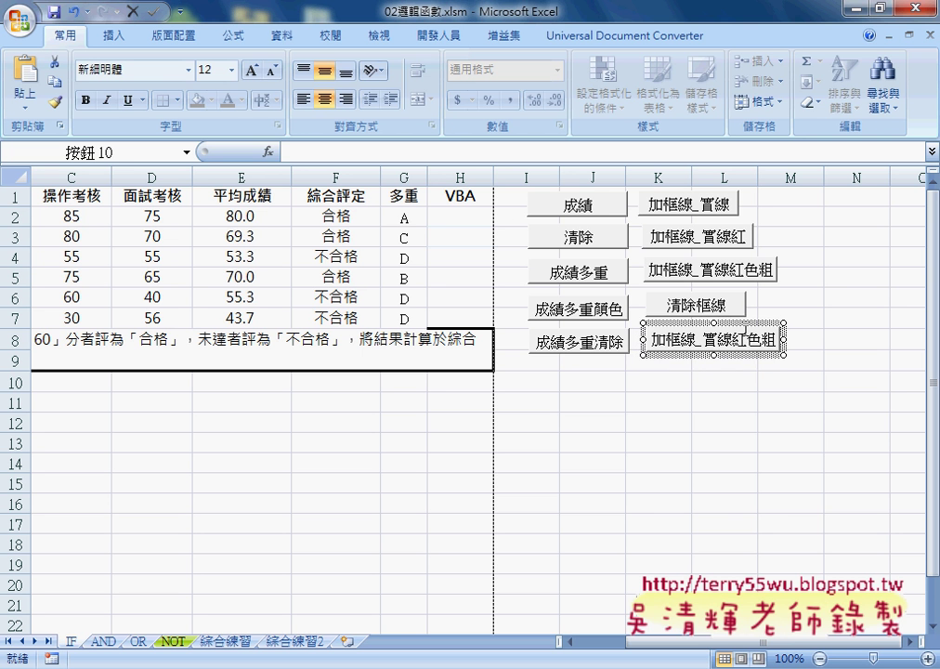
pyautogui.click(790, 381)
# - Assign the 加框線_實線紅色雙線 macro to the pasted button
pyautogui.rightClick(735, 342)
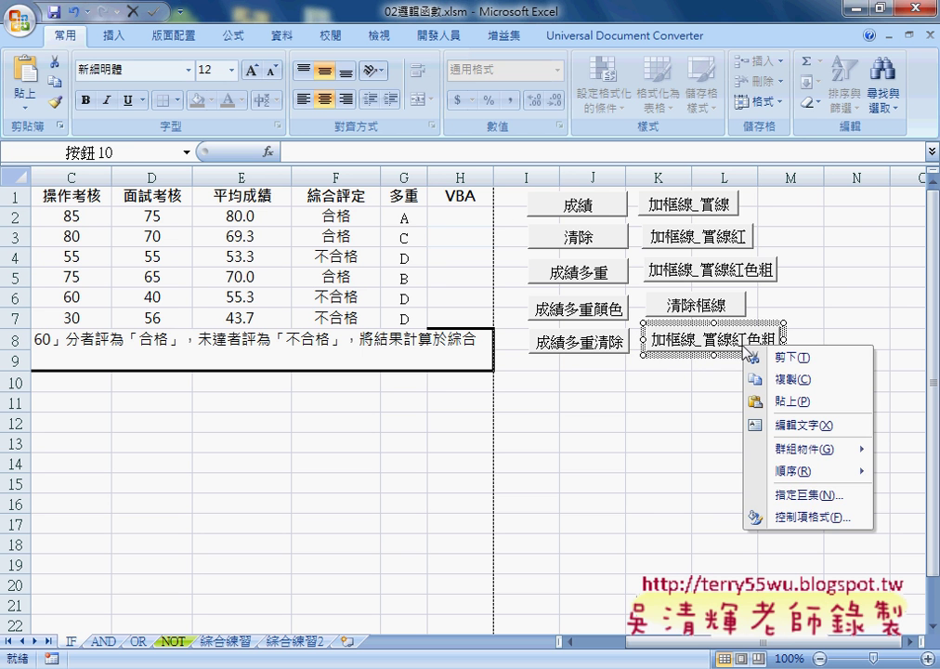
pyautogui.click(799, 495)
pyautogui.click(666, 460)
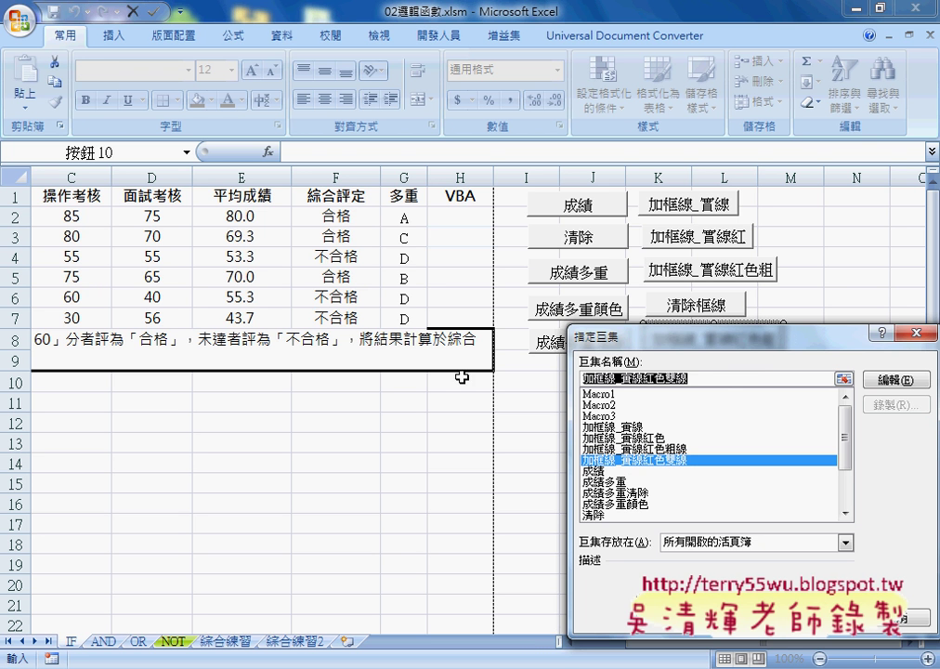
pyautogui.press('Return')
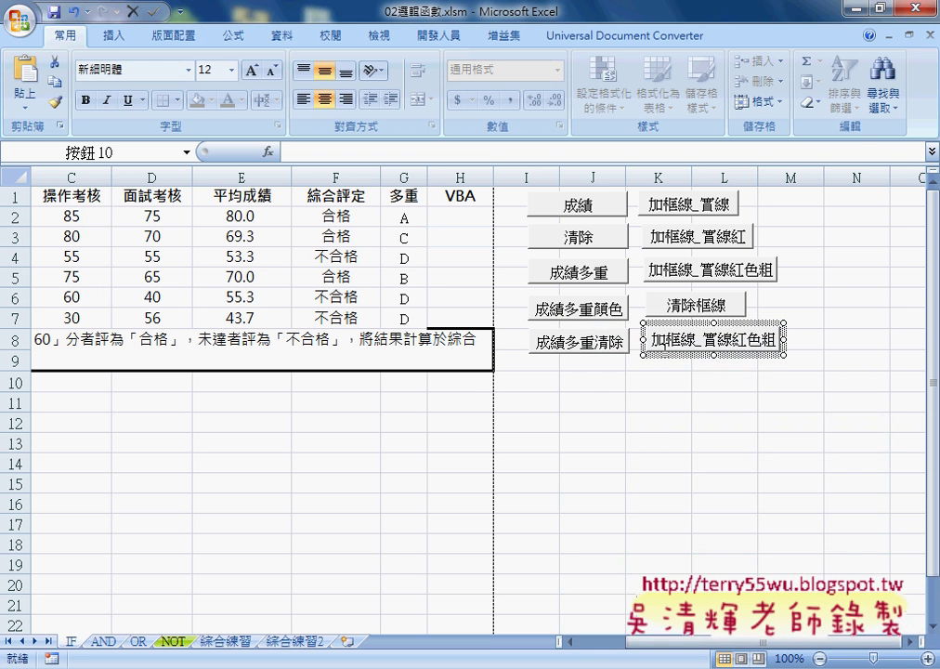
# - Caption the button 加框線_實線紅色雙線, widen it to fit, and run it
pyautogui.click(858, 359)
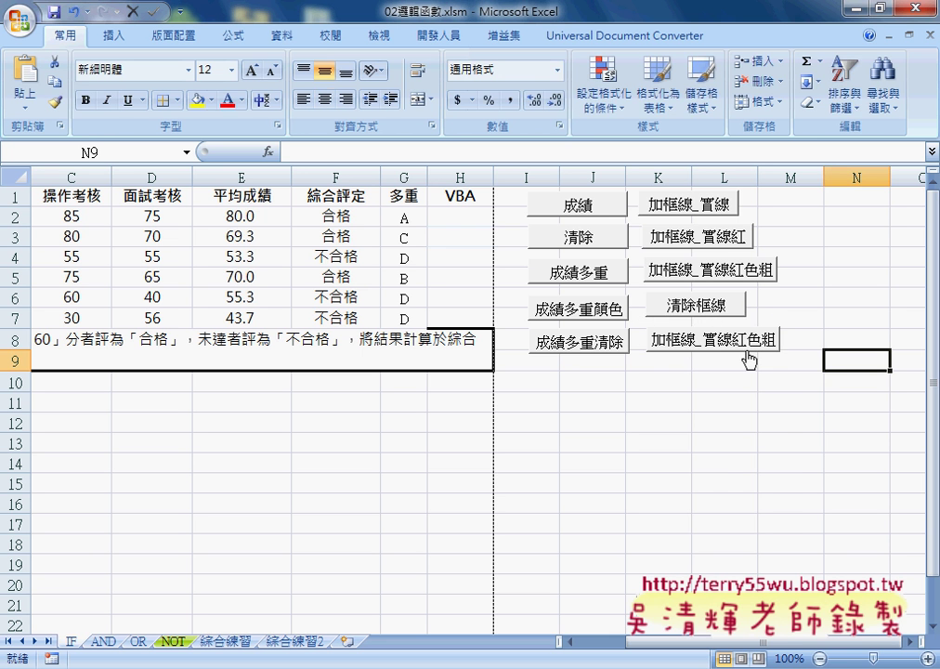
pyautogui.rightClick(663, 348)
pyautogui.press('Escape')
pyautogui.moveTo(661, 340); pyautogui.dragTo(838, 352)
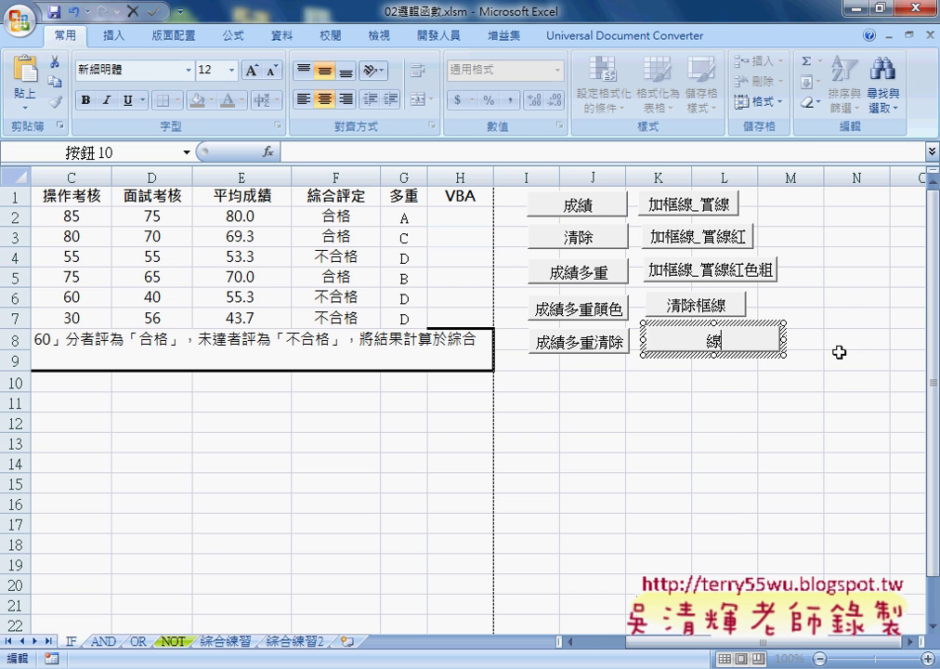
pyautogui.write('加框線_實線紅色雙線')
pyautogui.moveTo(785, 340); pyautogui.dragTo(839, 341)
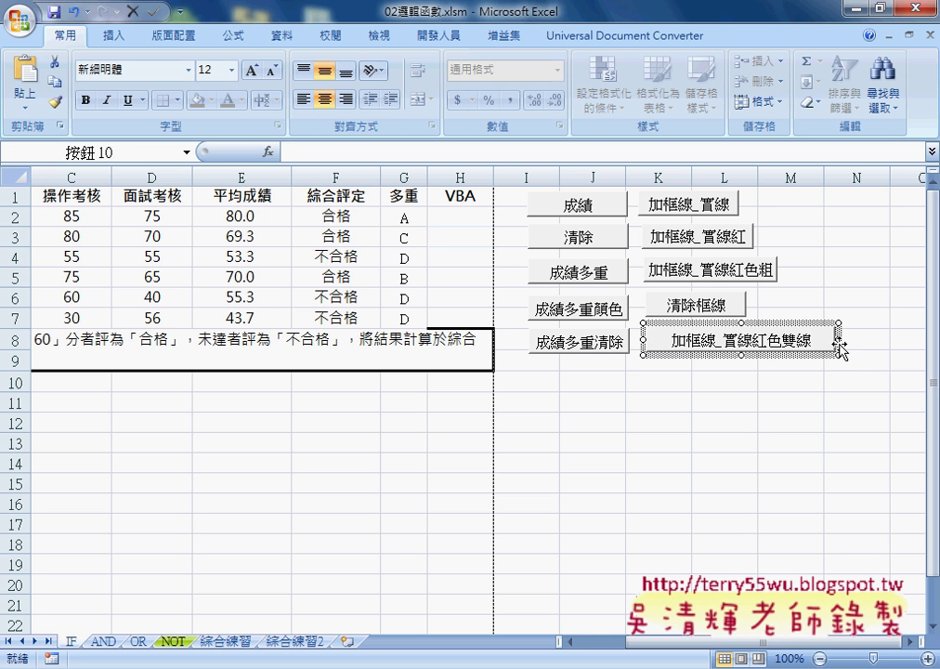
pyautogui.click(885, 424)
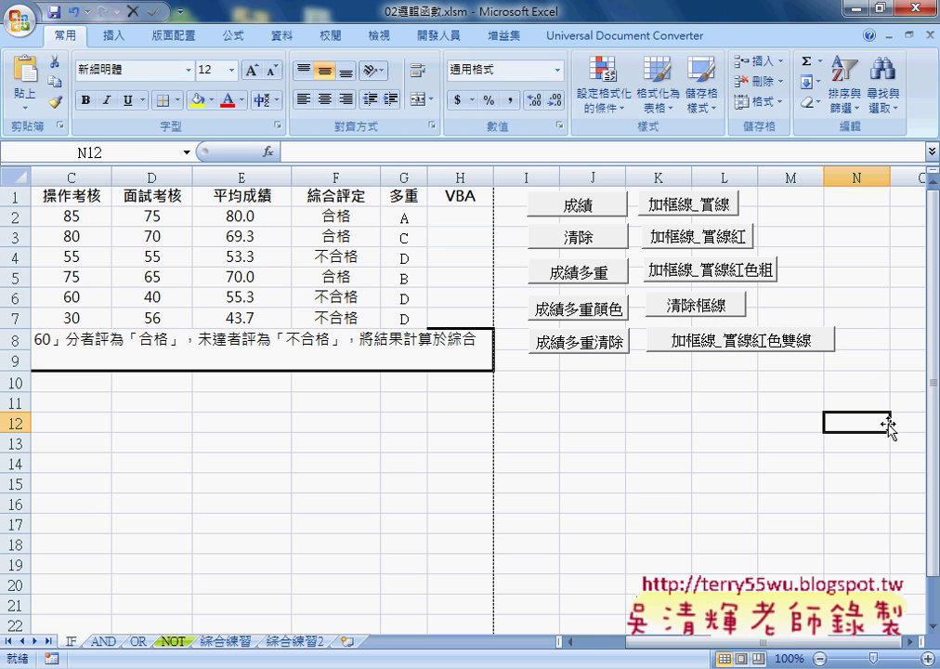
pyautogui.click(735, 343)
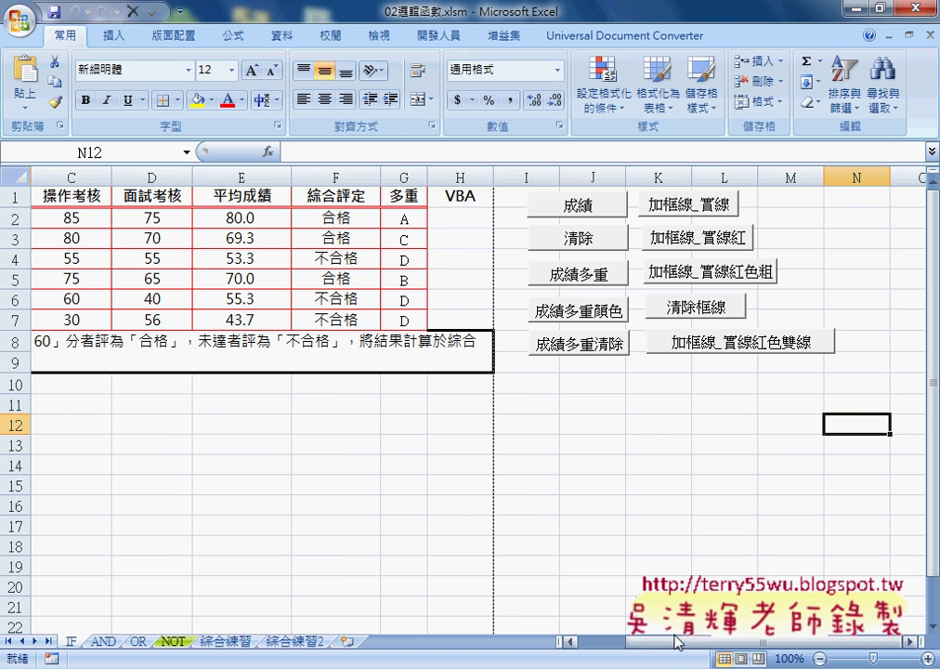
# - Open the double-line button's assigned macro 加框線_實線紅色雙線 for editing in the VBA editor
pyautogui.click(610, 641)
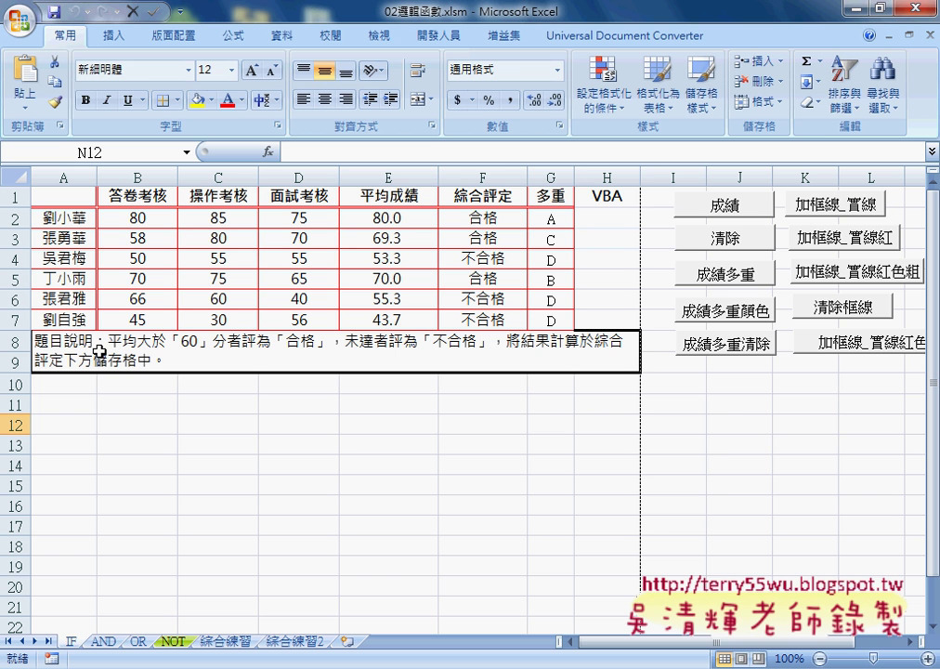
pyautogui.rightClick(832, 342)
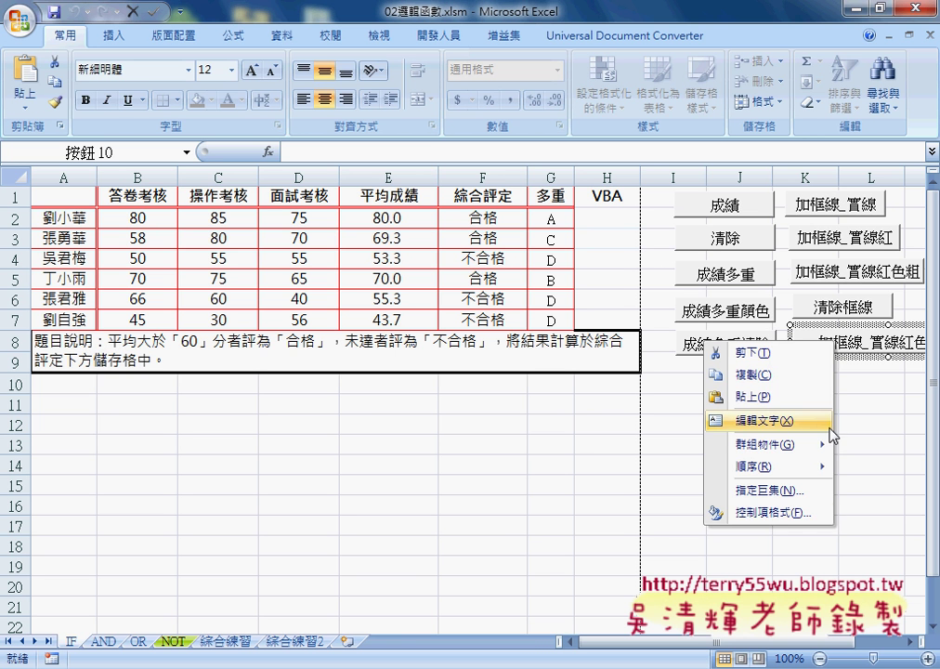
pyautogui.click(776, 489)
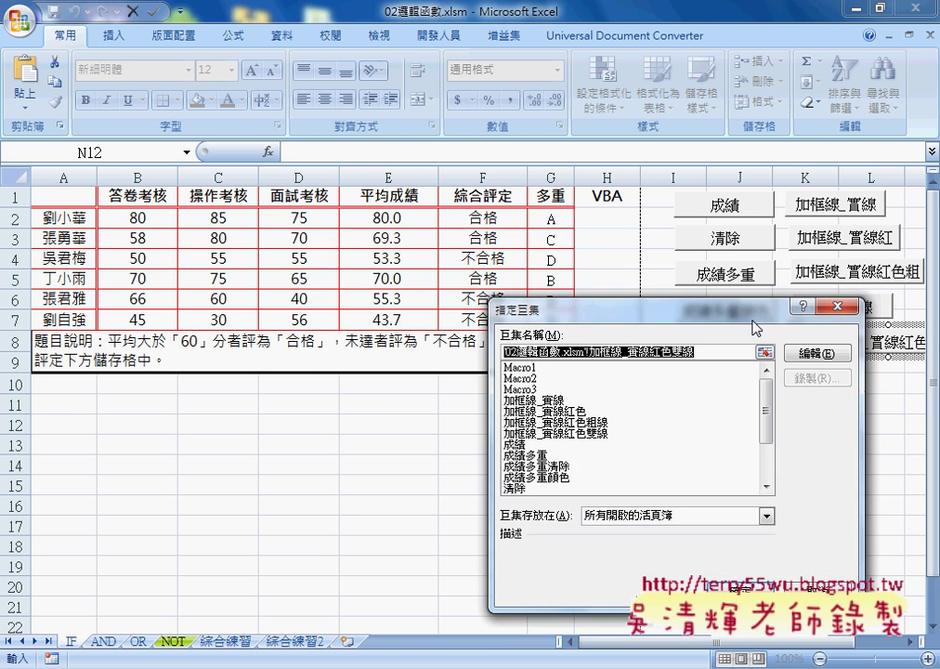
pyautogui.click(618, 299)
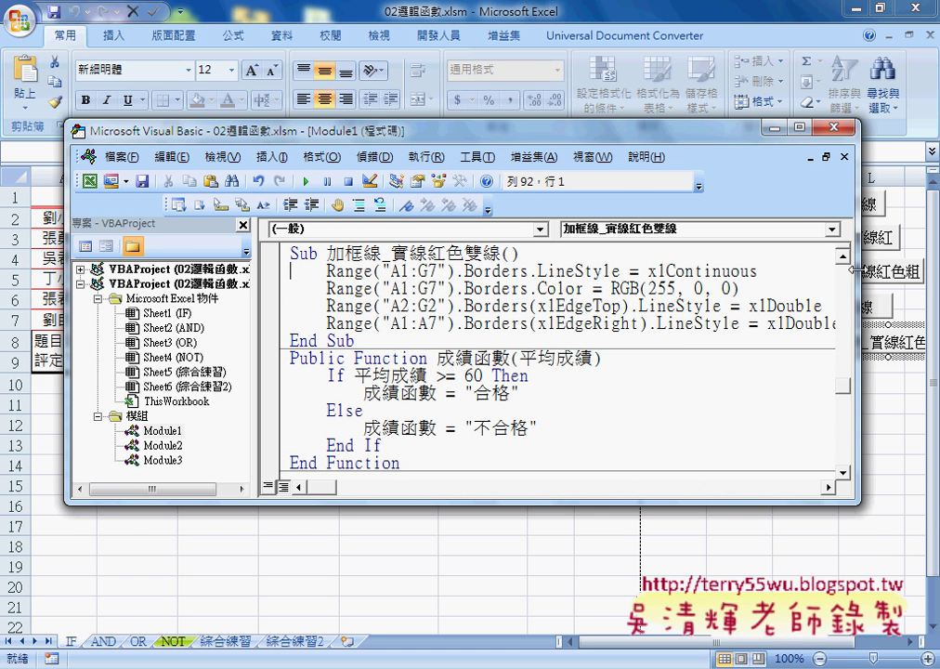
# - Widen the VBA editor and select the whole 加框線_實線紅色雙線 Sub through End Sub
pyautogui.moveTo(851, 268); pyautogui.dragTo(934, 269)
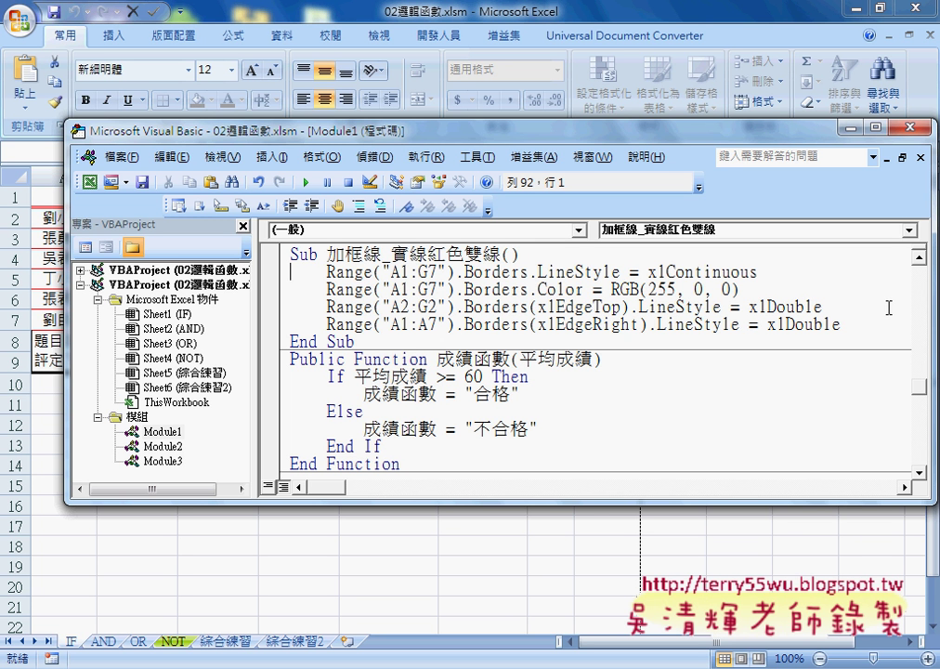
pyautogui.moveTo(842, 324); pyautogui.dragTo(821, 324)
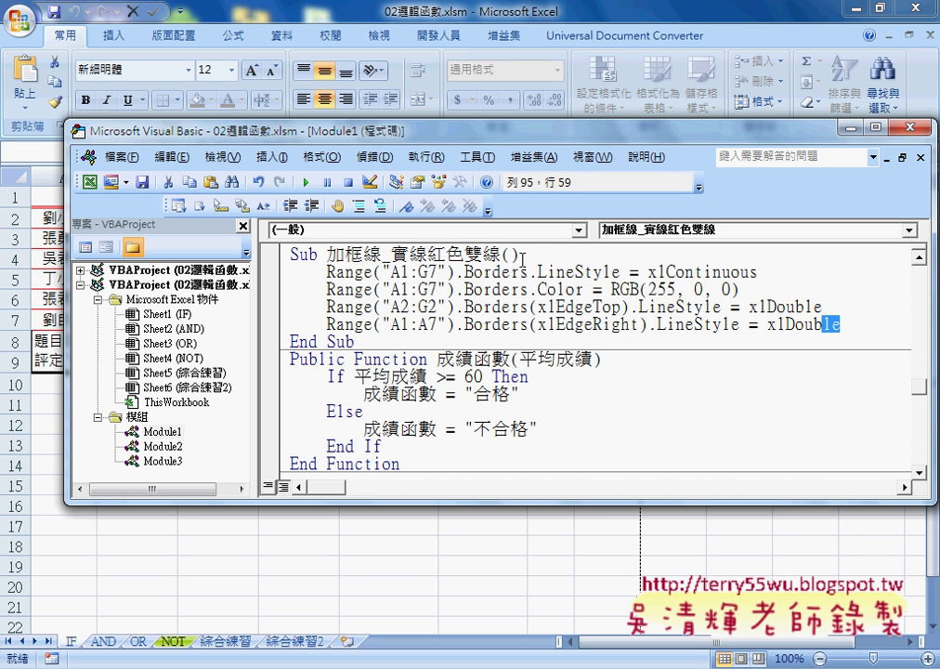
pyautogui.click(466, 255)
pyautogui.hotkey('shift', 'Right')
pyautogui.hotkey('shift', 'Right')
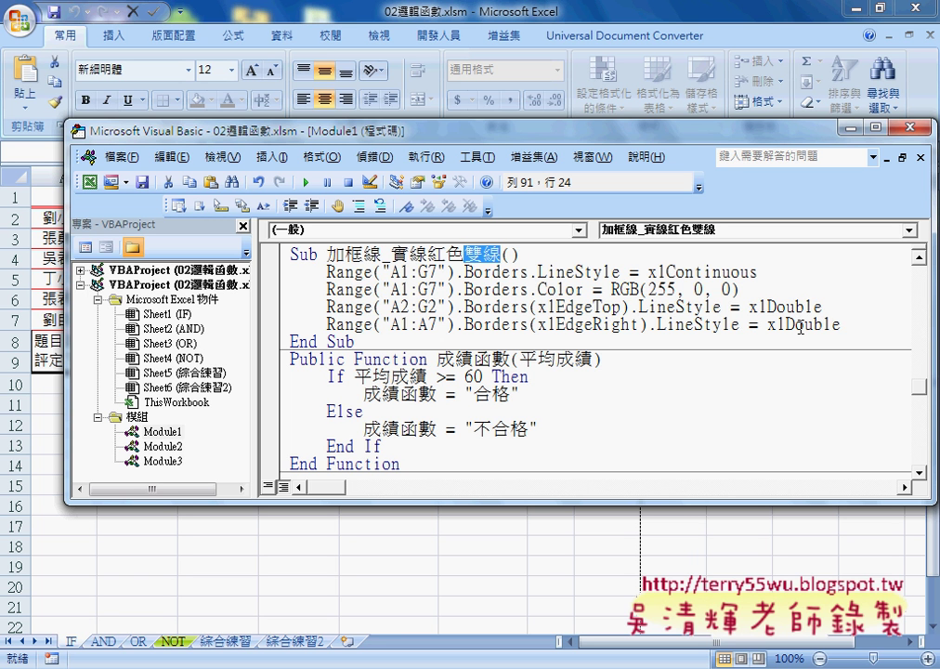
pyautogui.moveTo(842, 324)
pyautogui.mouseDown()
pyautogui.moveTo(405, 321)
pyautogui.moveTo(278, 262)
pyautogui.mouseUp()
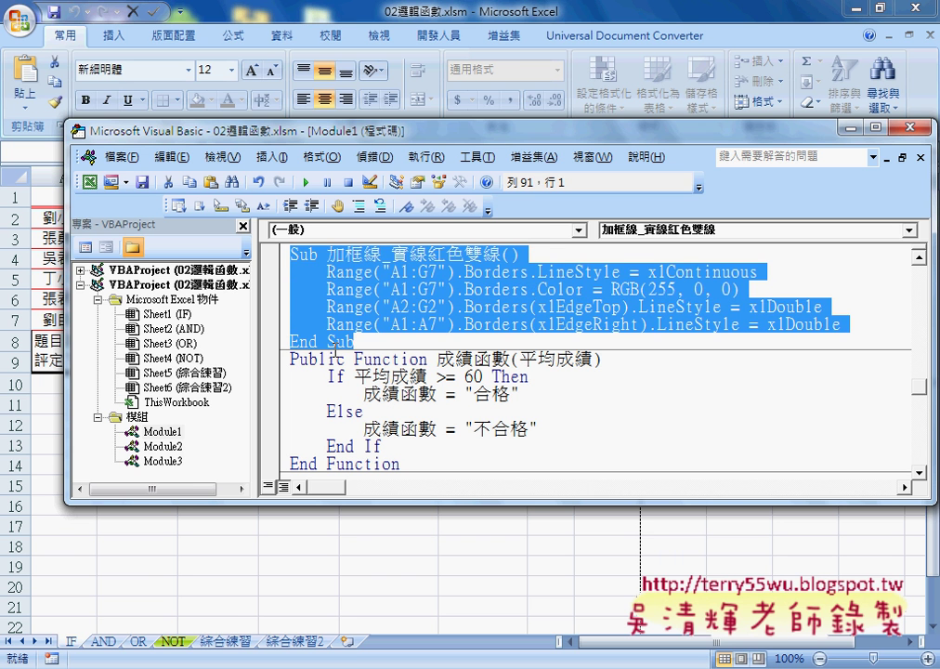
# - Paste the macro code into 程式碼.docx on a new line below the 清除框線 Sub
pyautogui.hotkey('alt', 'Tab')
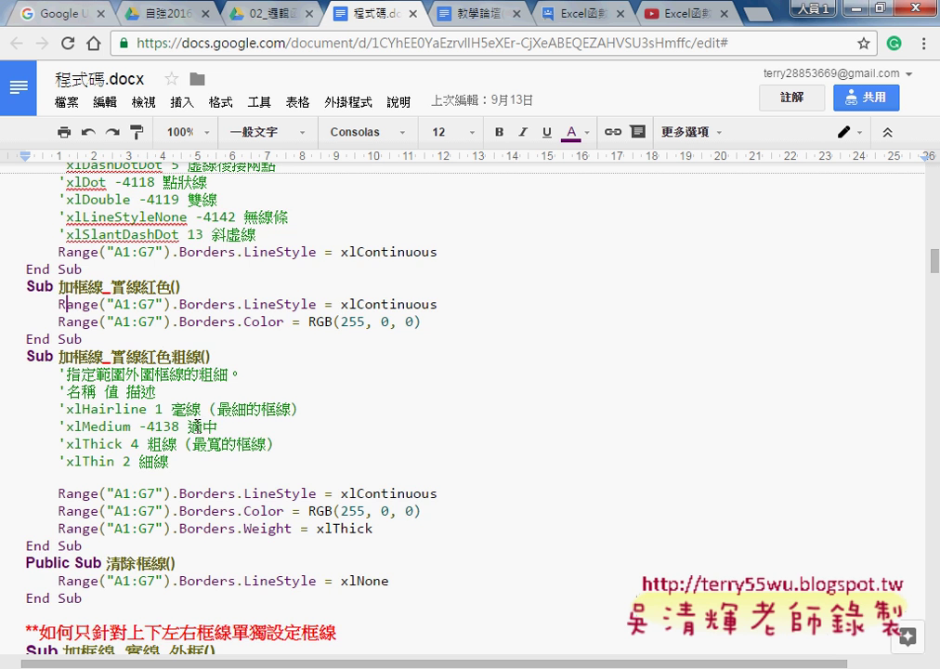
pyautogui.scroll(-3, 125, 443)
pyautogui.click(119, 432)
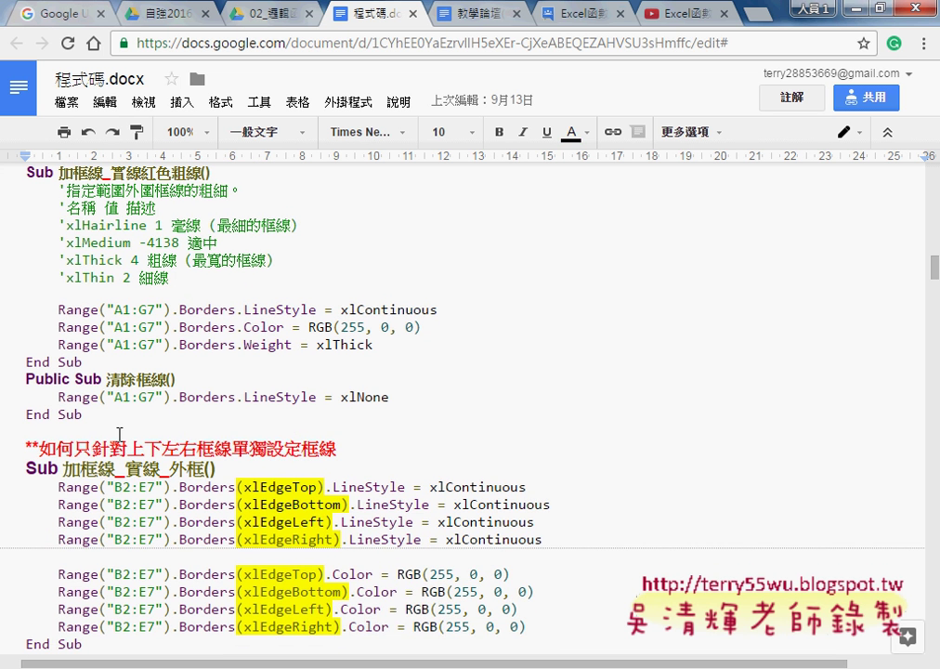
pyautogui.press('Return')
pyautogui.write('Sub 加框線_實線紅色雙線()     Range("A1:G7").Borders.LineStyle = xlContinuous     Range("A1:G7").Borders.Color = RGB(255, 0, 0)     Range("A2:G2").Borders(xlEdgeTop).LineStyle = xlDouble     Range("A1:A7").Borders(xlEdgeRight).LineStyle = xlDouble End Sub')
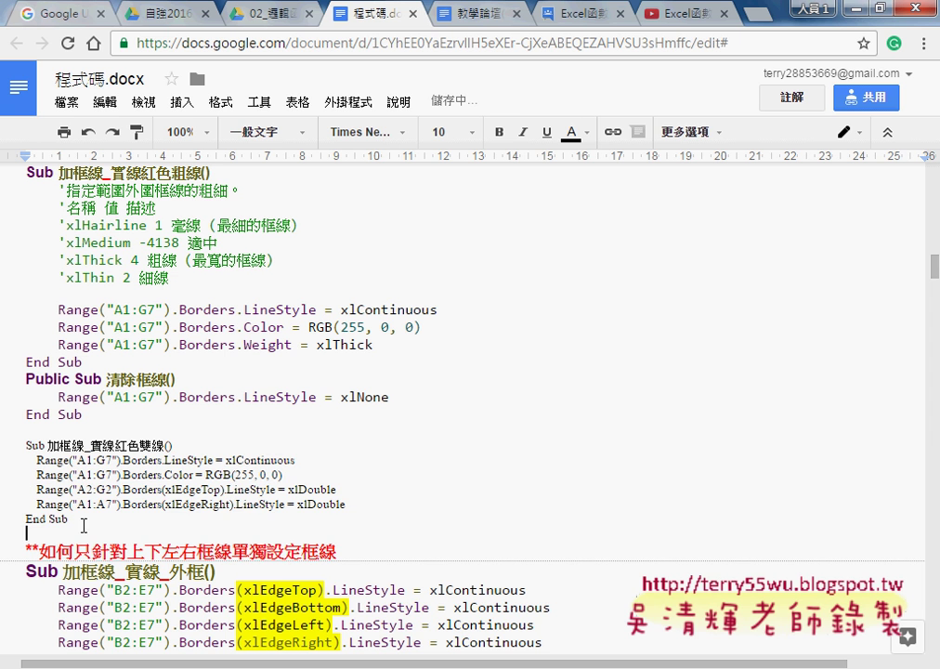
# - Format the pasted macro lines as code with Code Pretty
pyautogui.moveTo(69, 518); pyautogui.dragTo(16, 461)
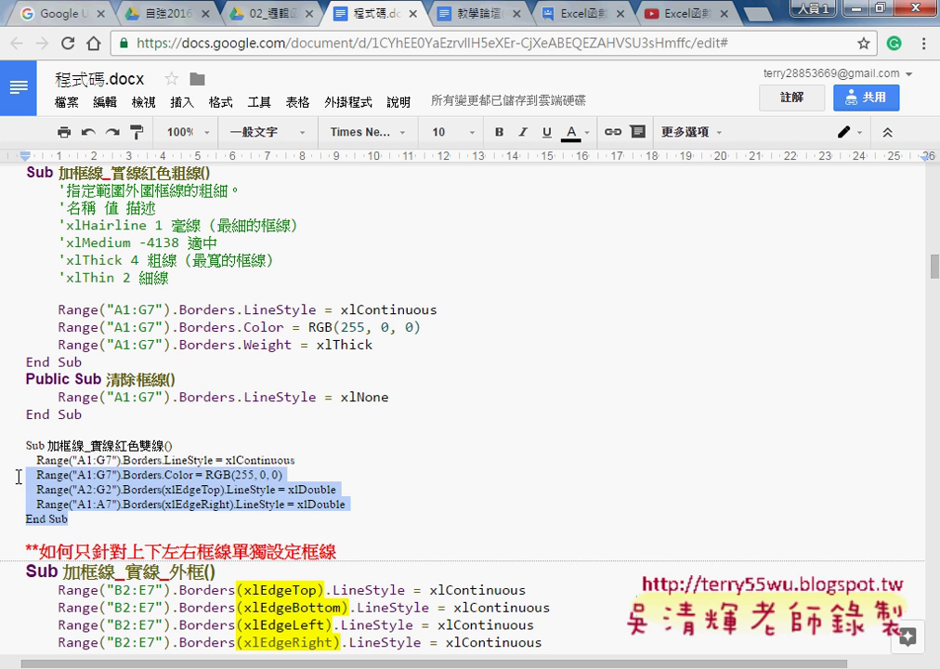
pyautogui.click(346, 102)
pyautogui.moveTo(375, 135)
pyautogui.click(554, 149)
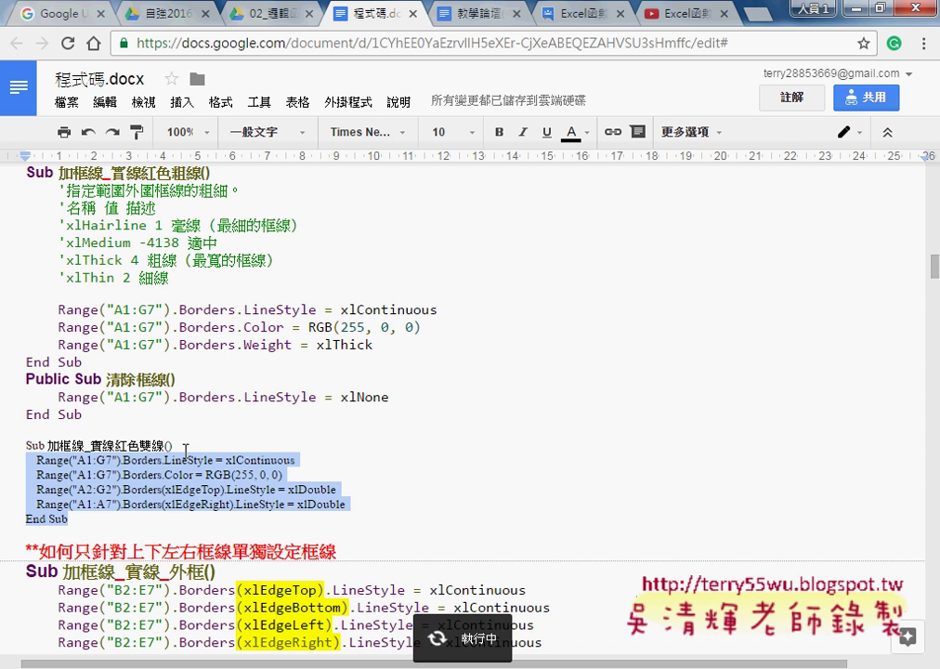
# - Make the Sub 加框線_實線紅色雙線() line a 標題 2 heading and the code size 12
pyautogui.click(194, 445)
pyautogui.moveTo(198, 446); pyautogui.dragTo(16, 445)
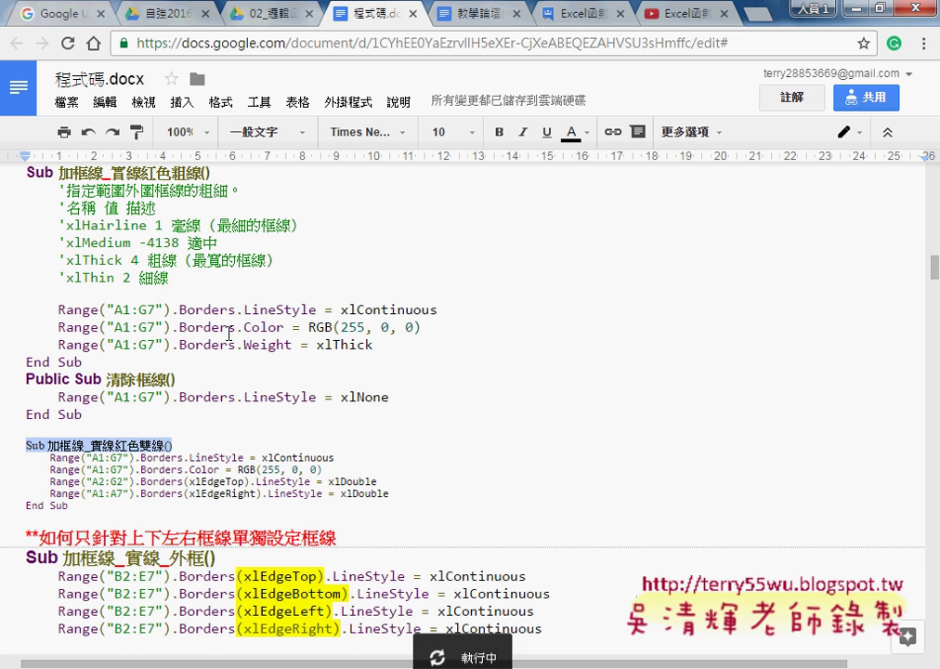
pyautogui.click(267, 132)
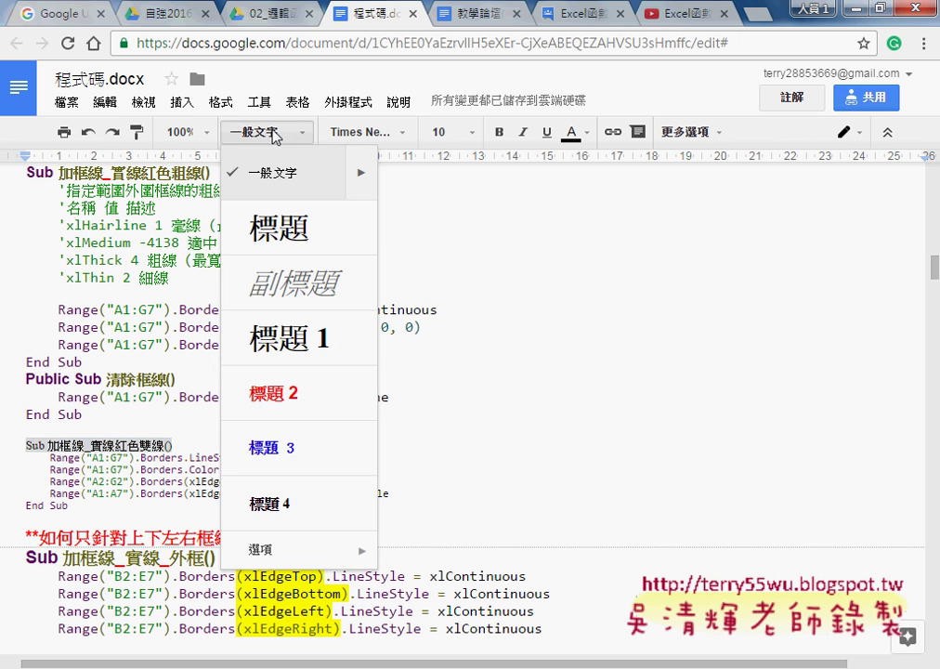
pyautogui.click(304, 394)
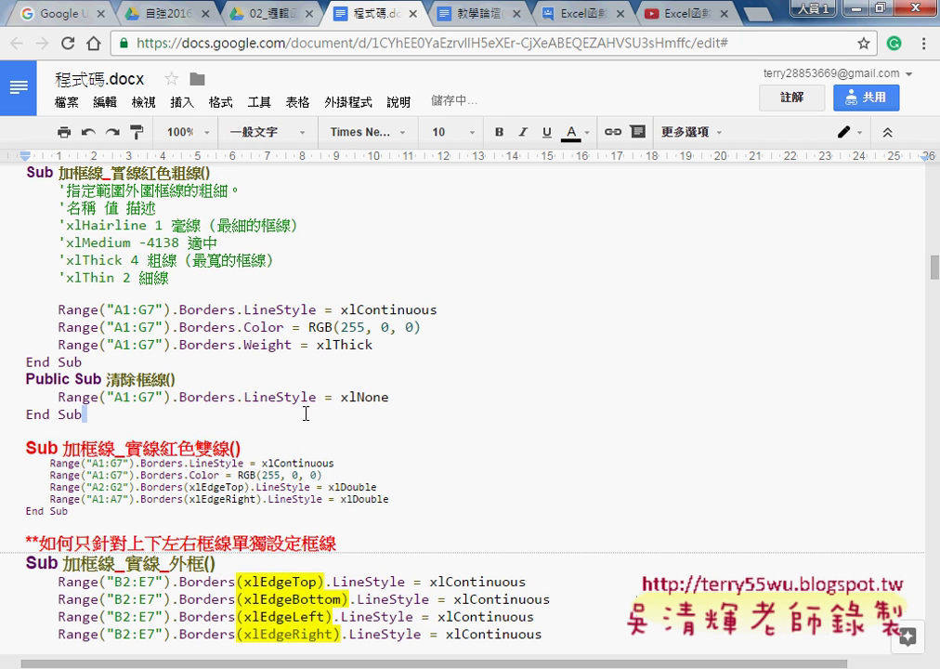
pyautogui.moveTo(25, 511); pyautogui.dragTo(8, 463)
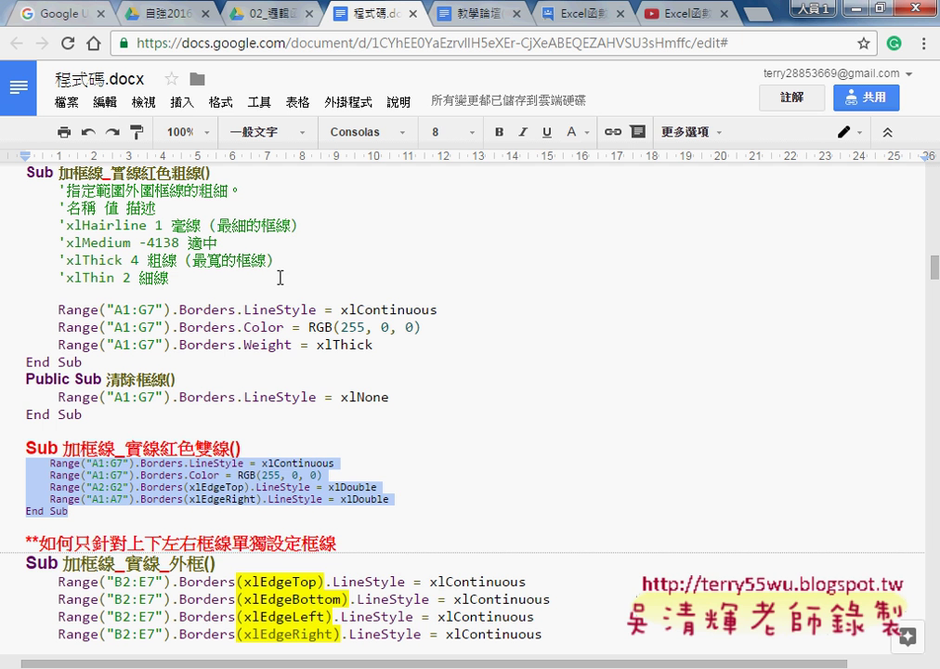
pyautogui.click(477, 132)
pyautogui.click(463, 255)
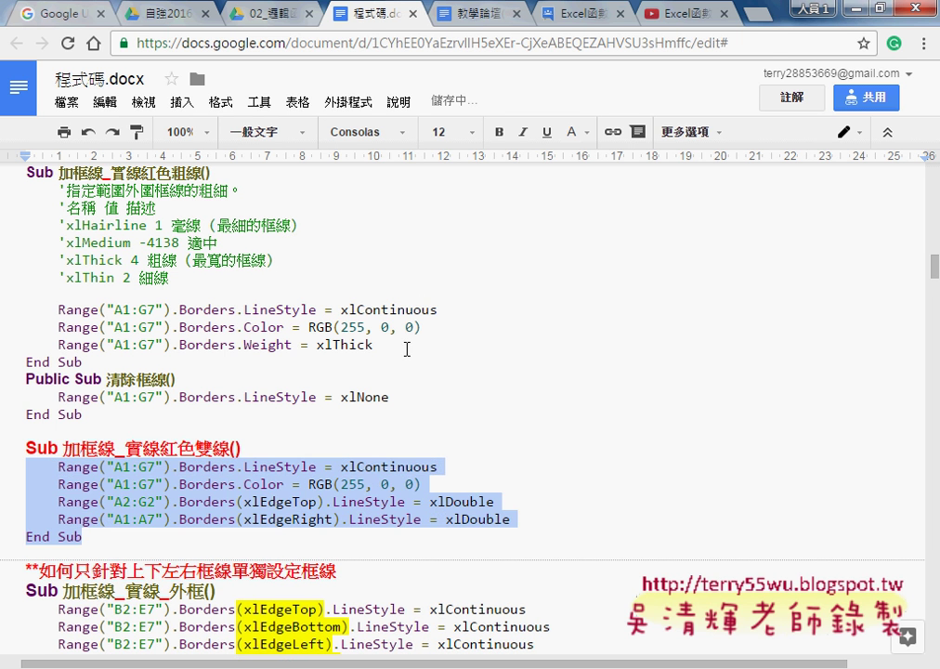
# - Highlight 雙 in the heading and the two xlDouble border lines in yellow
pyautogui.click(200, 430)
pyautogui.doubleClick(204, 450)
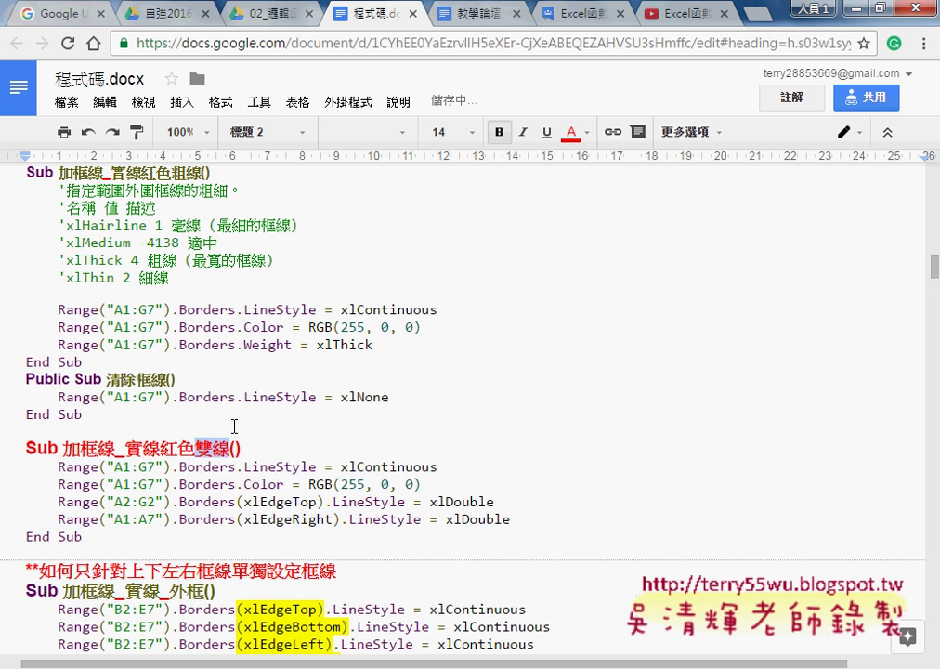
pyautogui.click(583, 139)
pyautogui.click(682, 173)
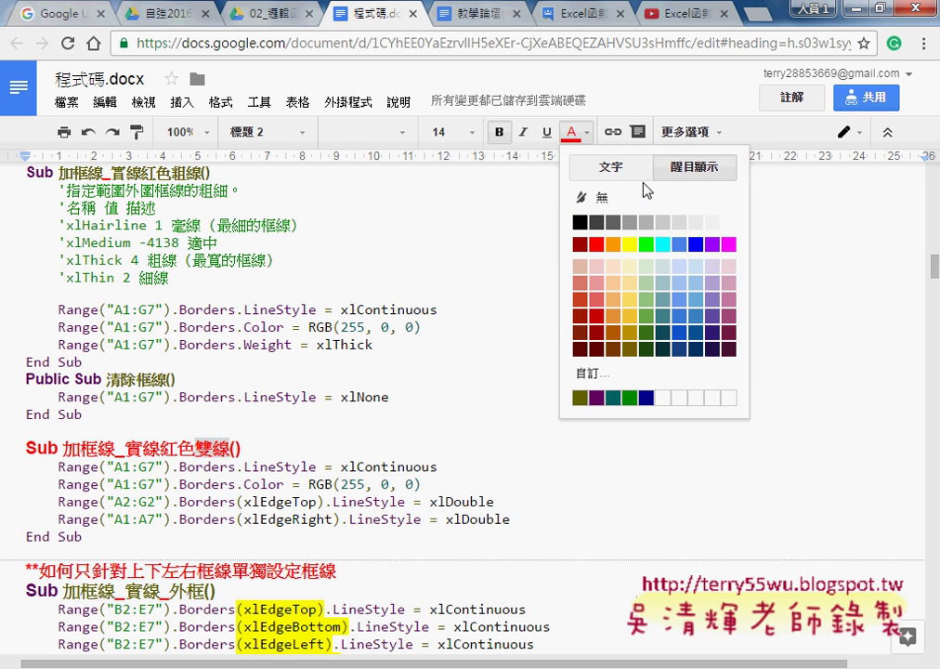
pyautogui.click(625, 246)
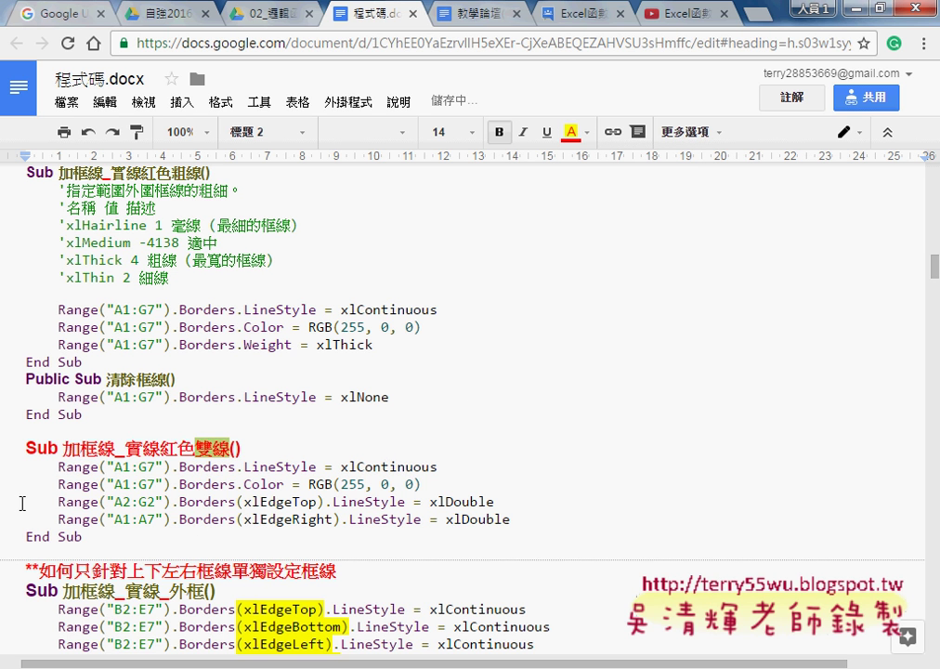
pyautogui.moveTo(26, 503); pyautogui.dragTo(526, 515)
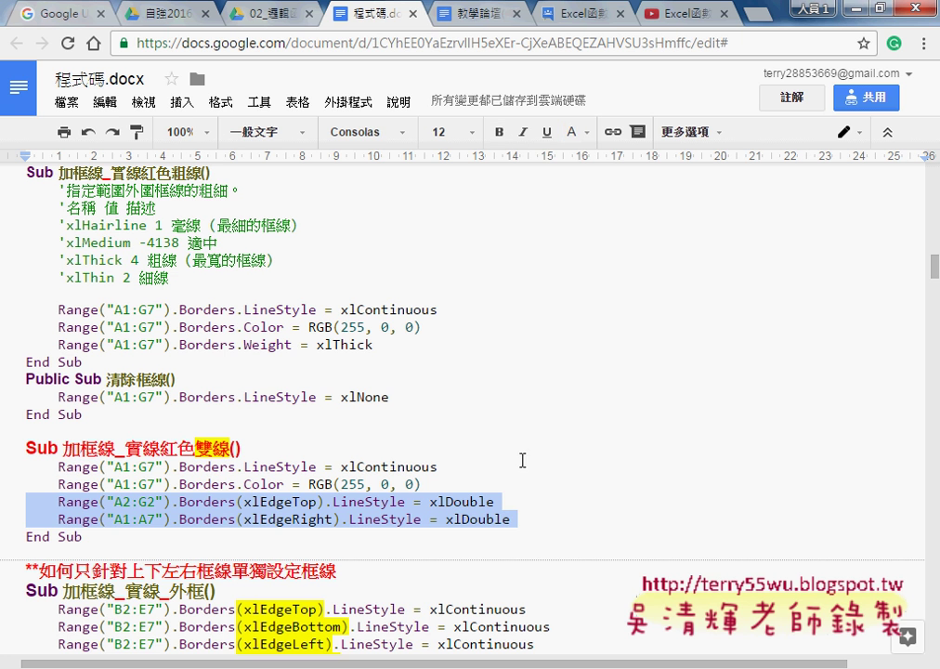
pyautogui.click(571, 132)
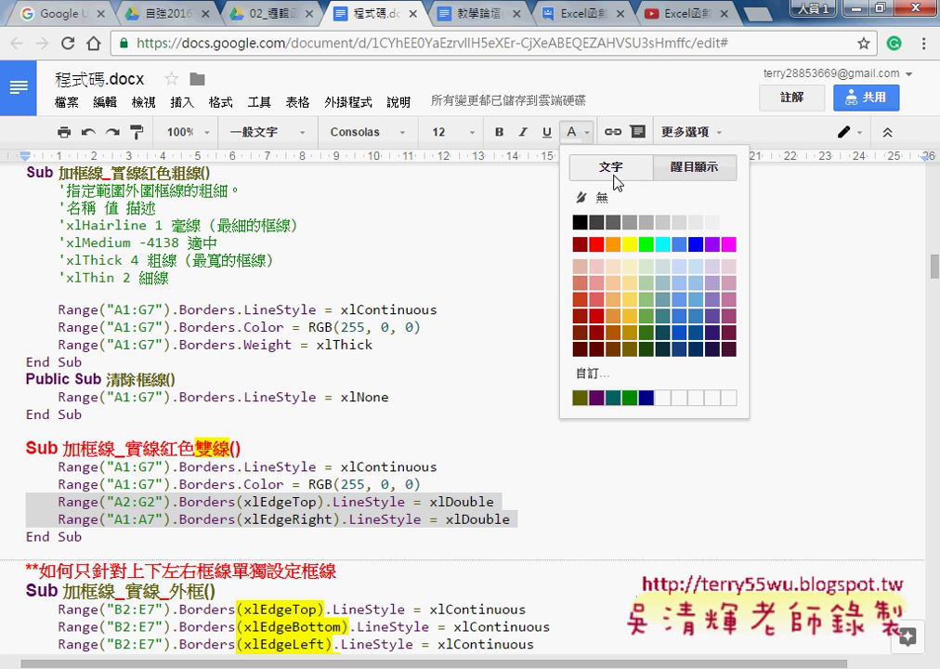
pyautogui.click(625, 246)
pyautogui.click(437, 398)
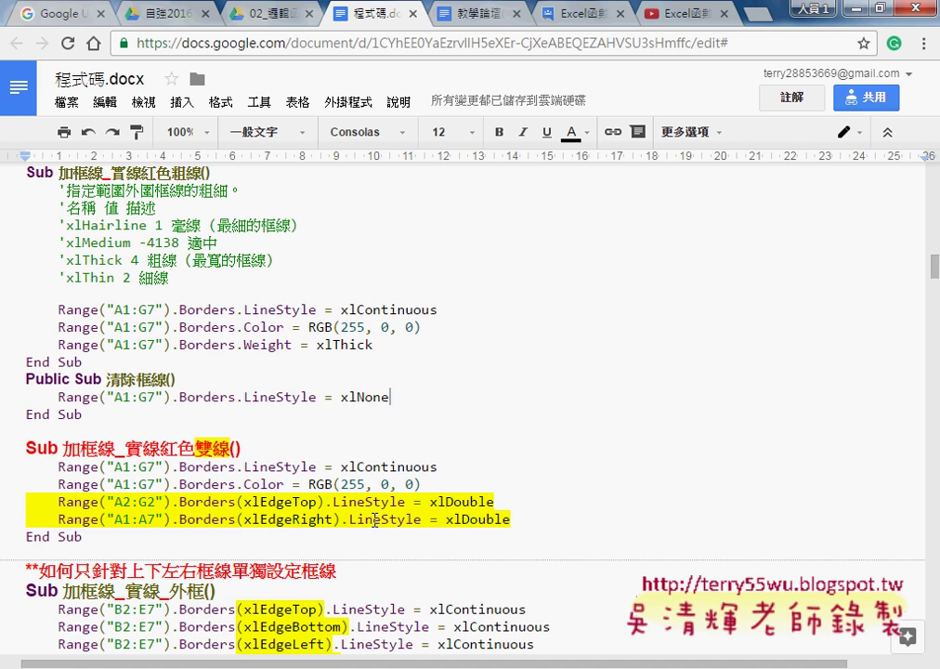
pyautogui.scroll(-3, 374, 520)
pyautogui.scroll(-2, 374, 520)
pyautogui.scroll(-1, 374, 520)
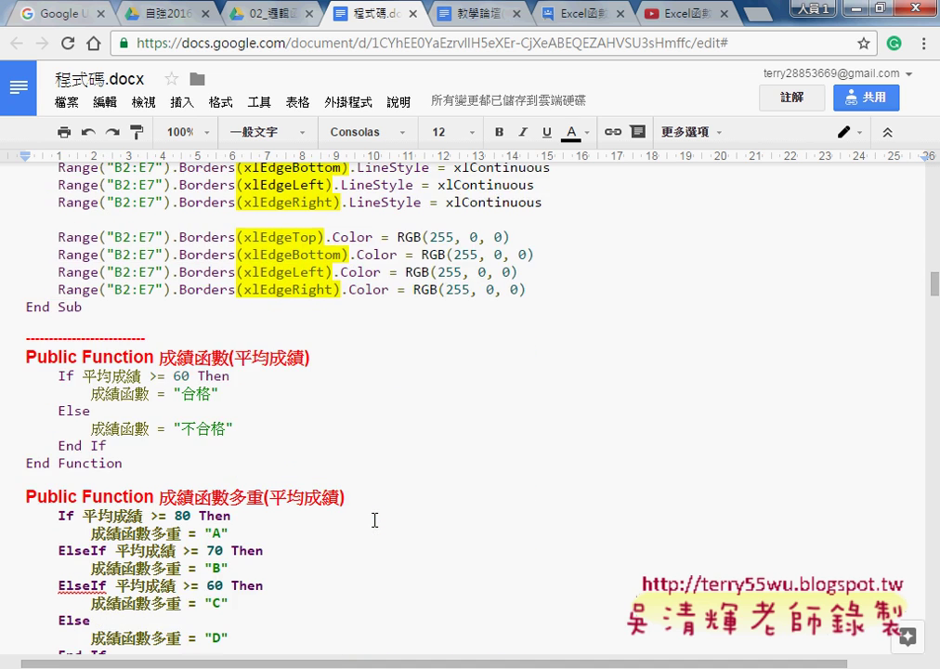